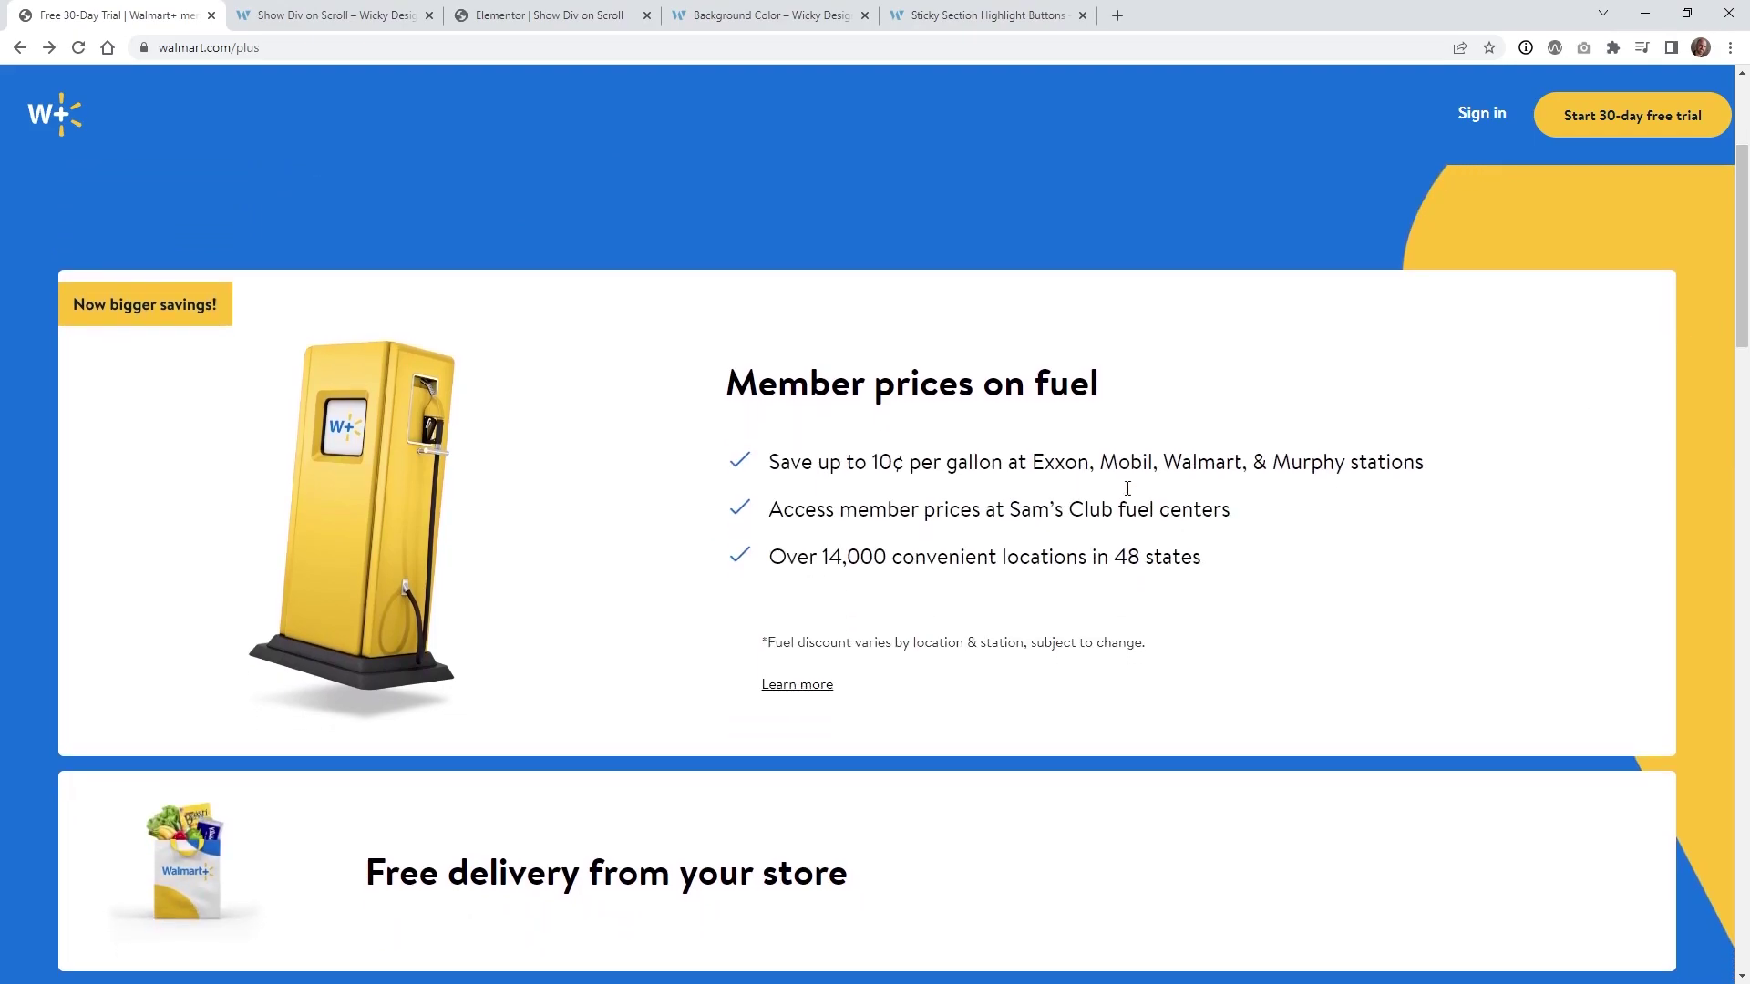
Step: Scroll the current page, then show the Background Color demo and scroll through its colour sections
scroll(866, 493, "down", 1)
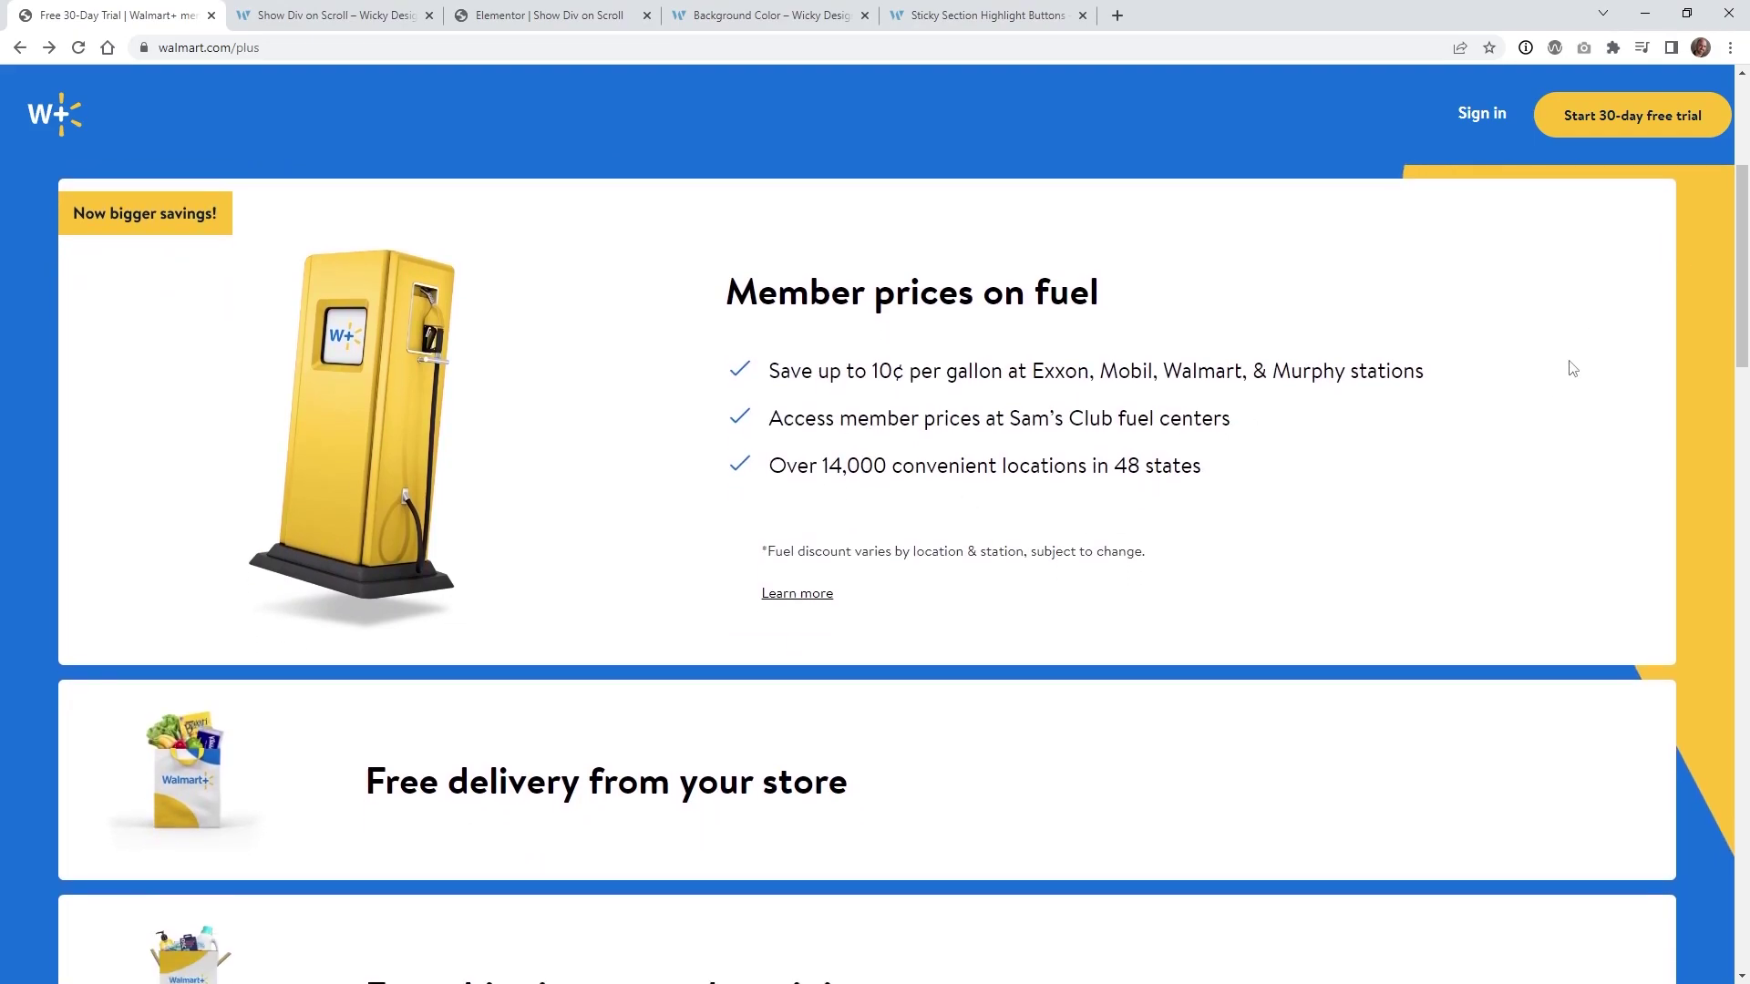
left_click_drag(1745, 305, 1745, 344)
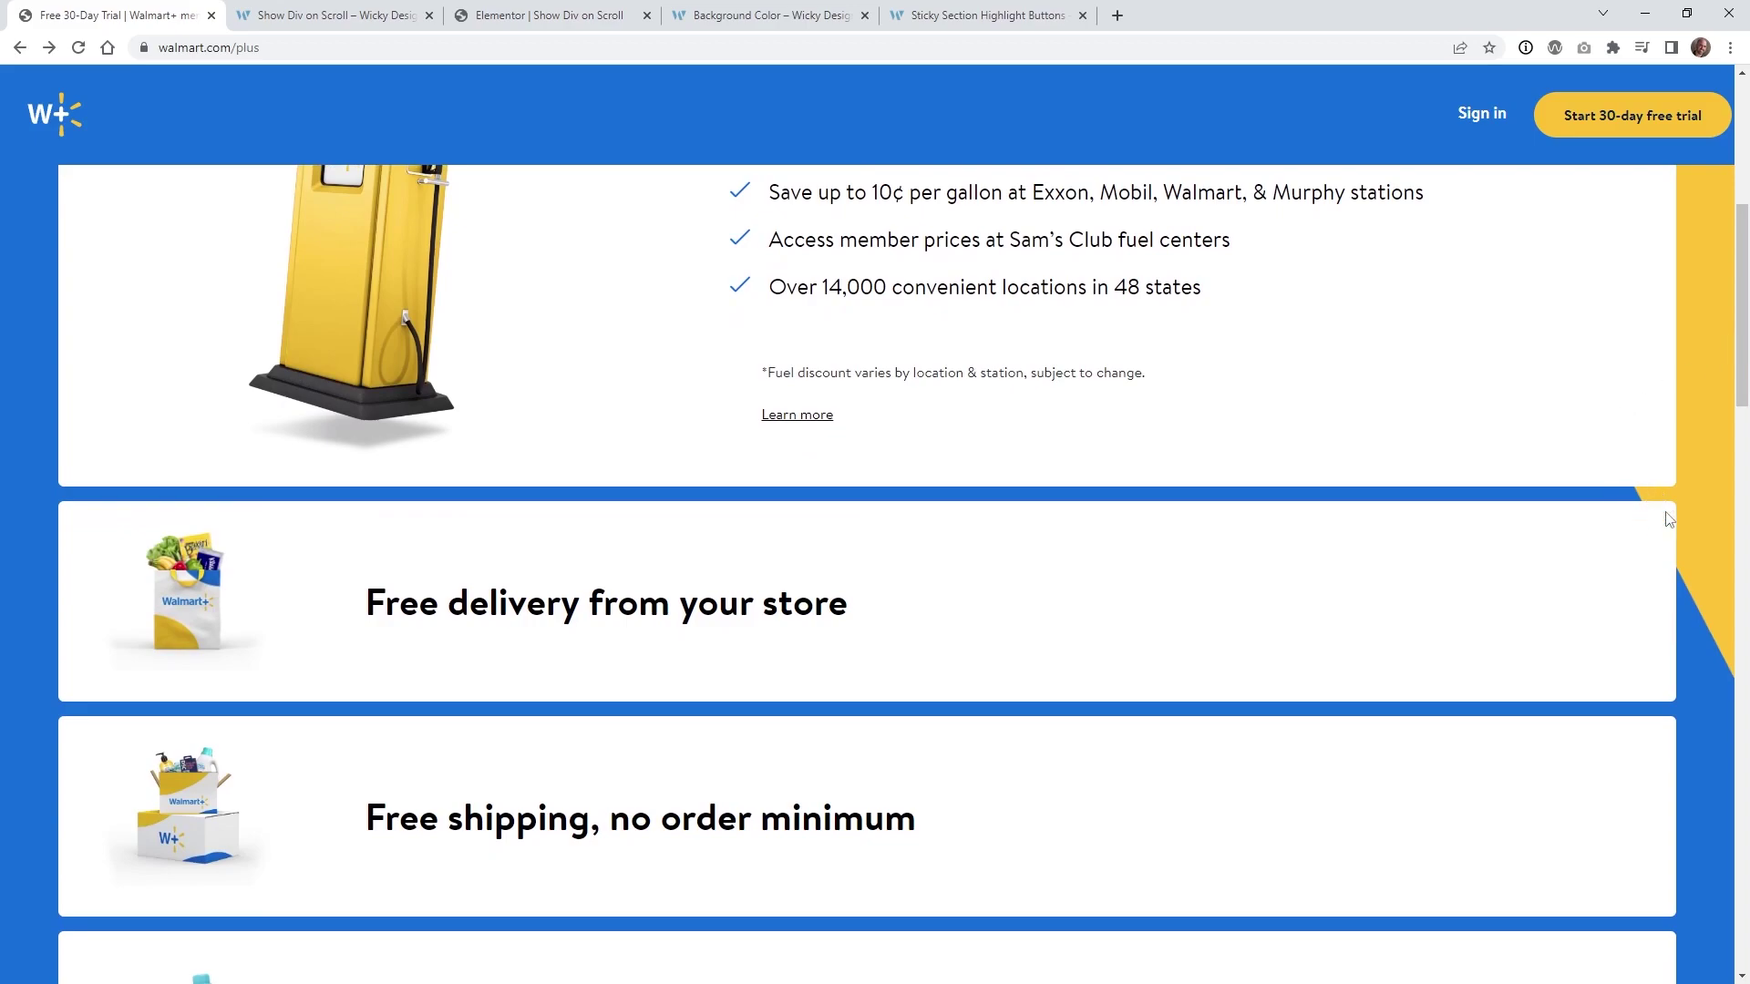
left_click_drag(1737, 390, 1743, 430)
left_click_drag(1735, 364, 1710, 576)
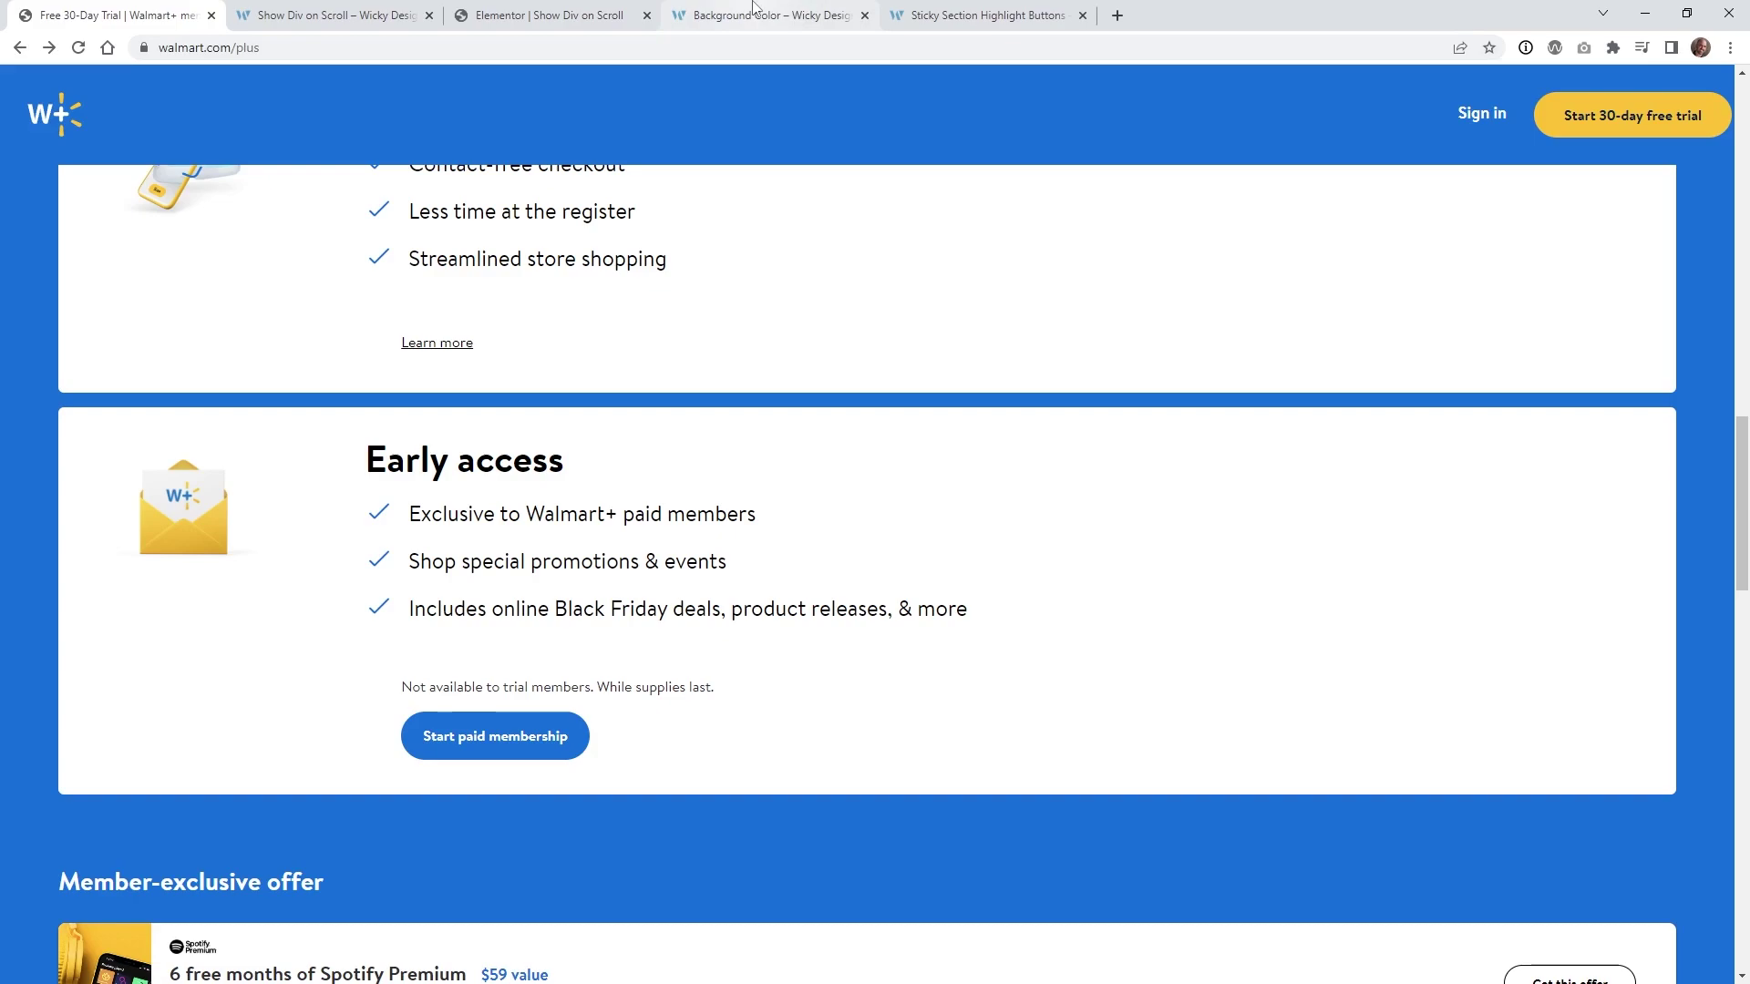
left_click(754, 6)
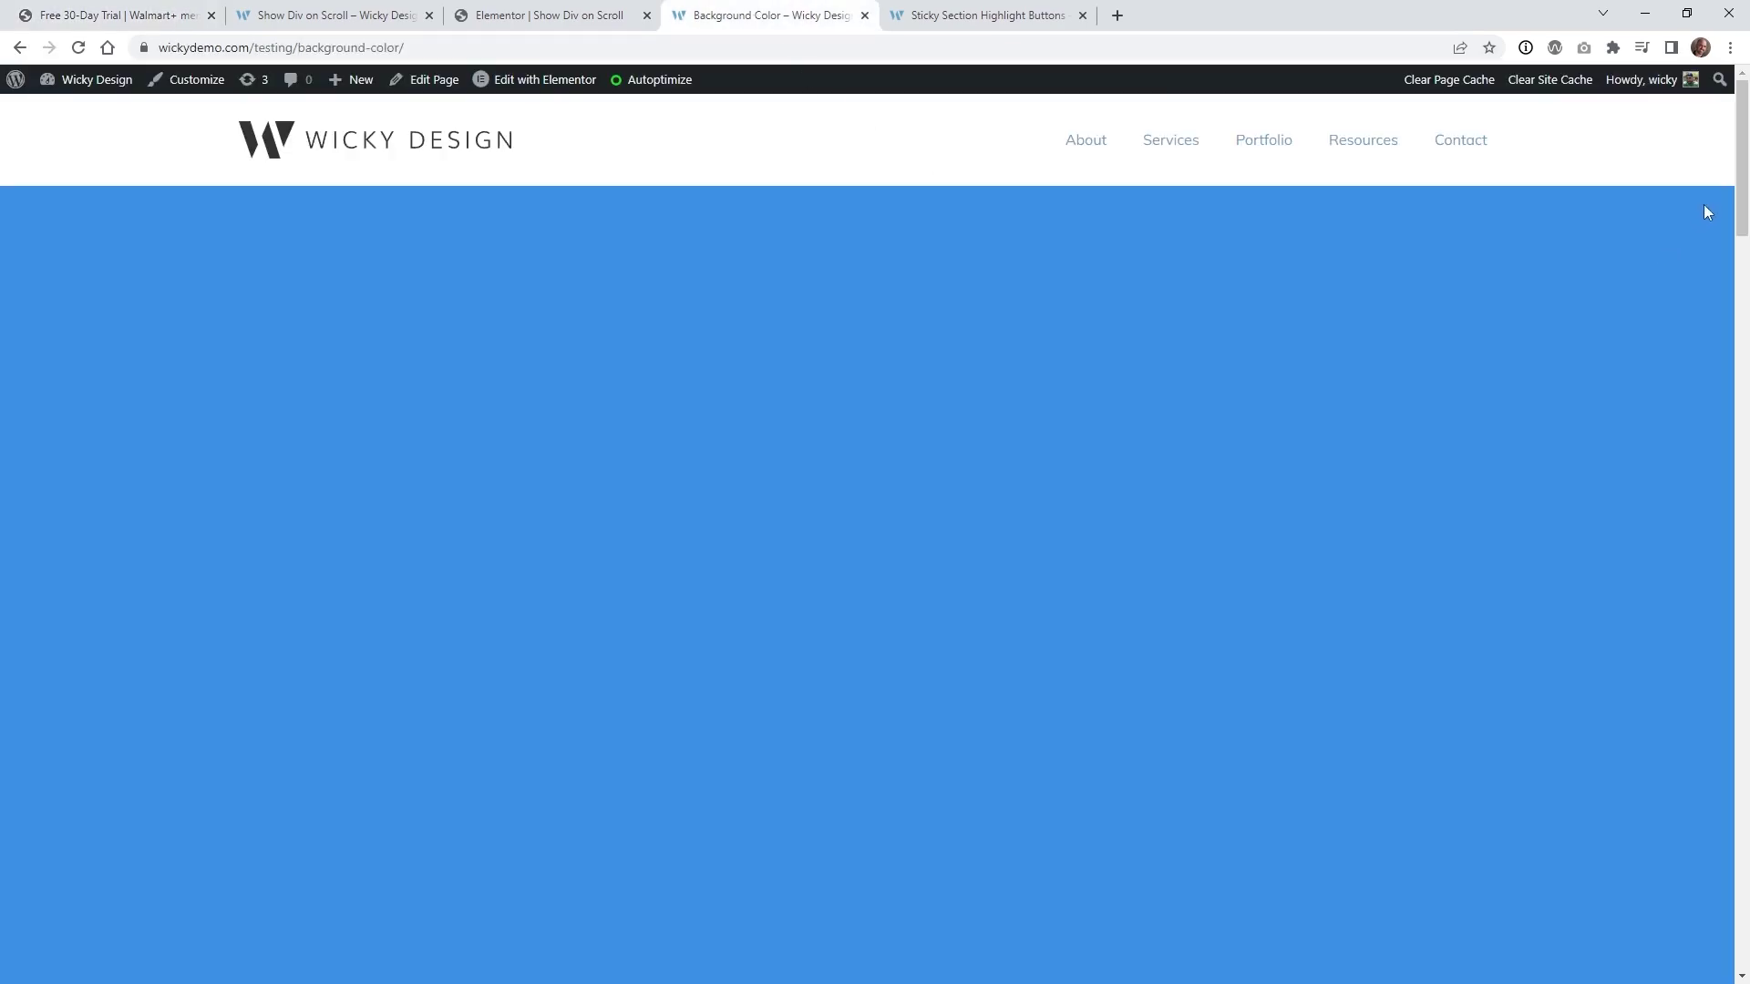
left_click_drag(1740, 178, 1626, 333)
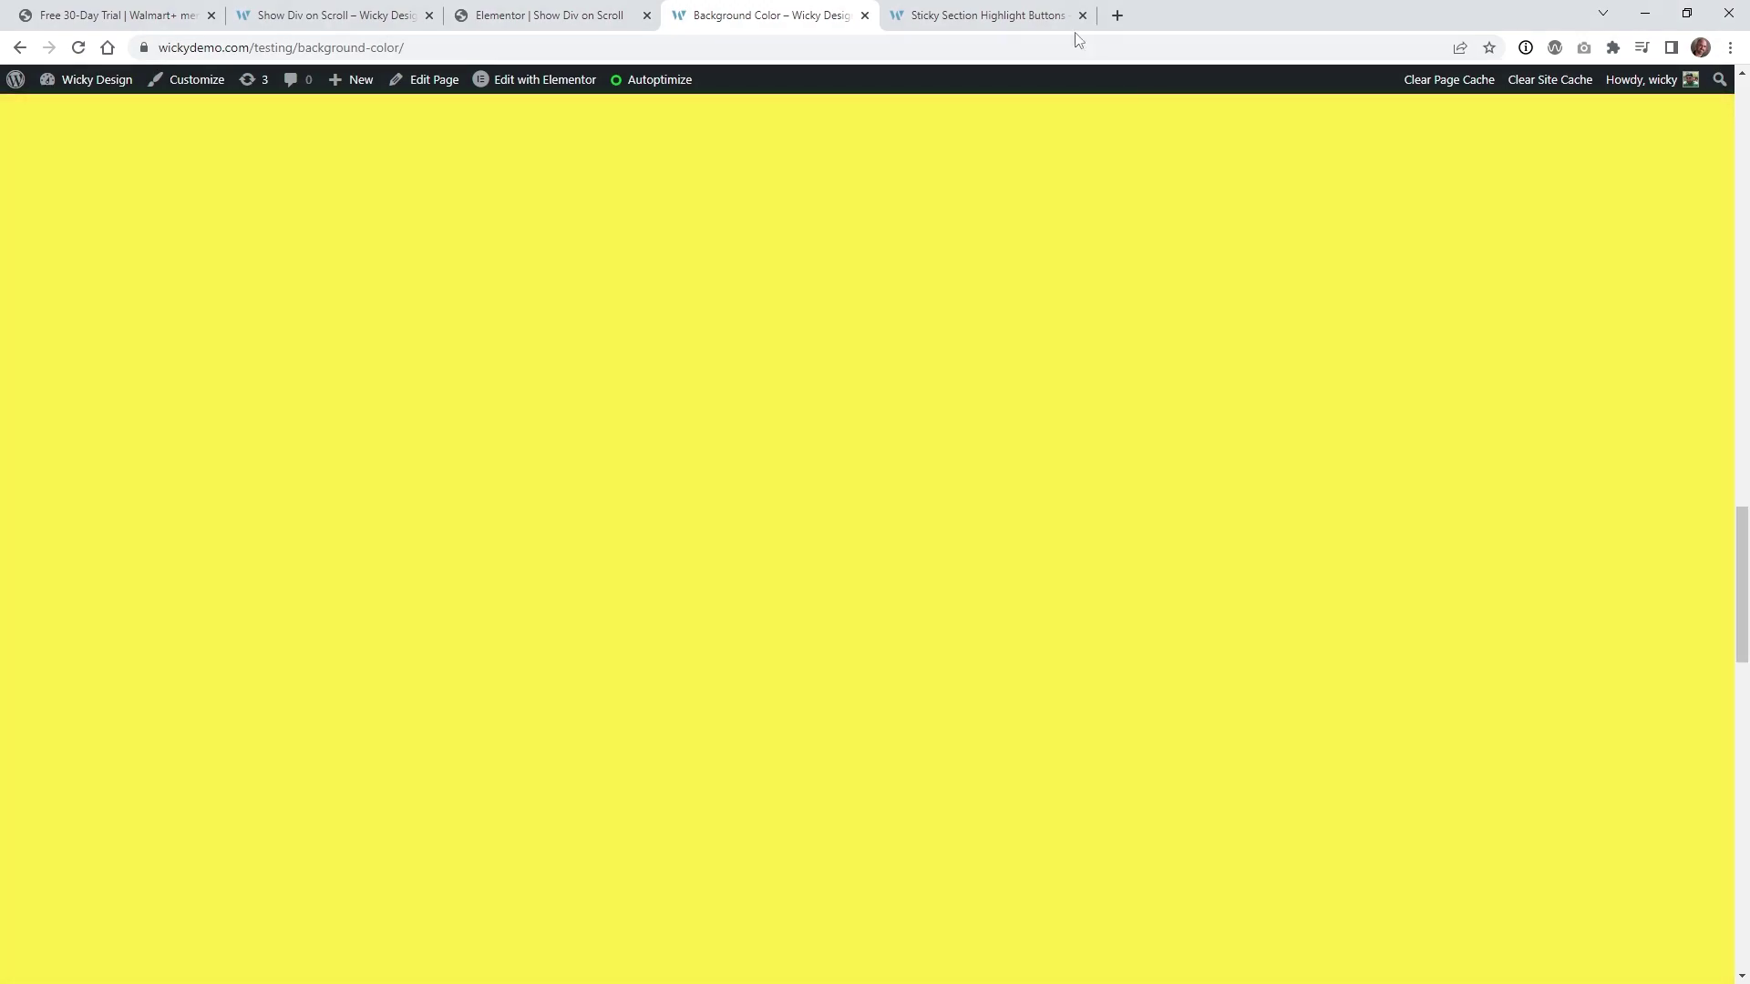
left_click(989, 15)
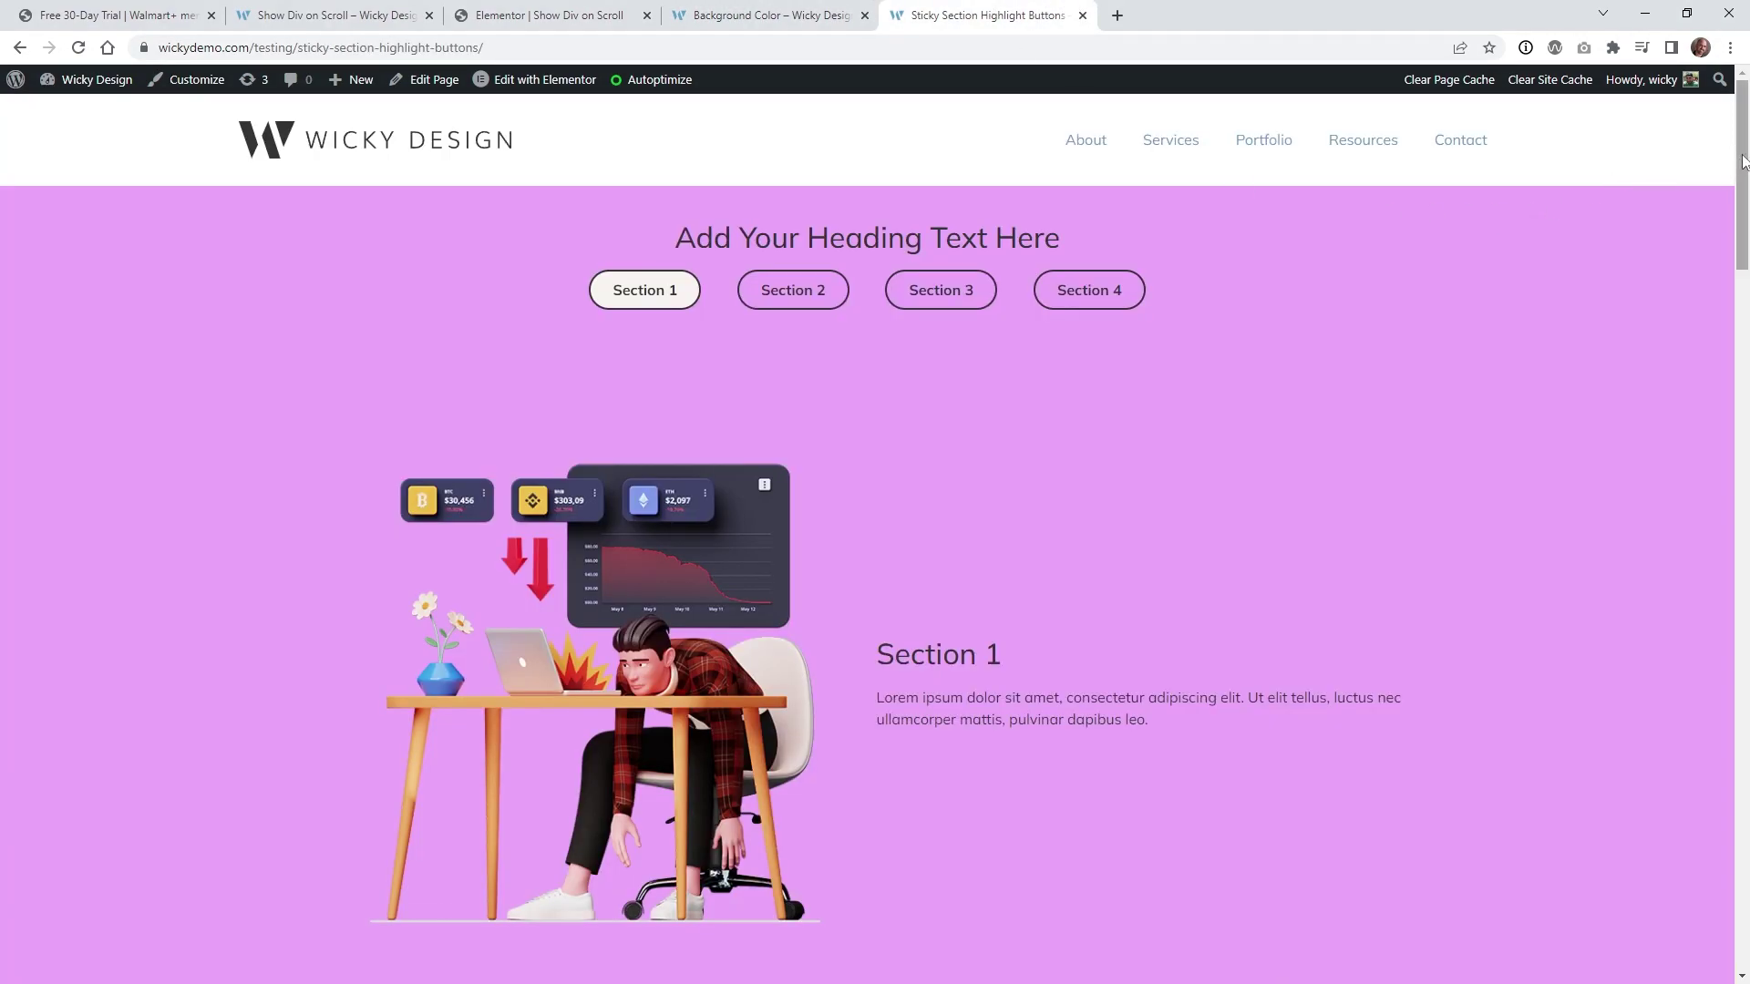
Step: Scroll the Sticky Section Highlight Buttons demo, then bring up the Show Div on Scroll page
left_click_drag(1743, 160, 1740, 191)
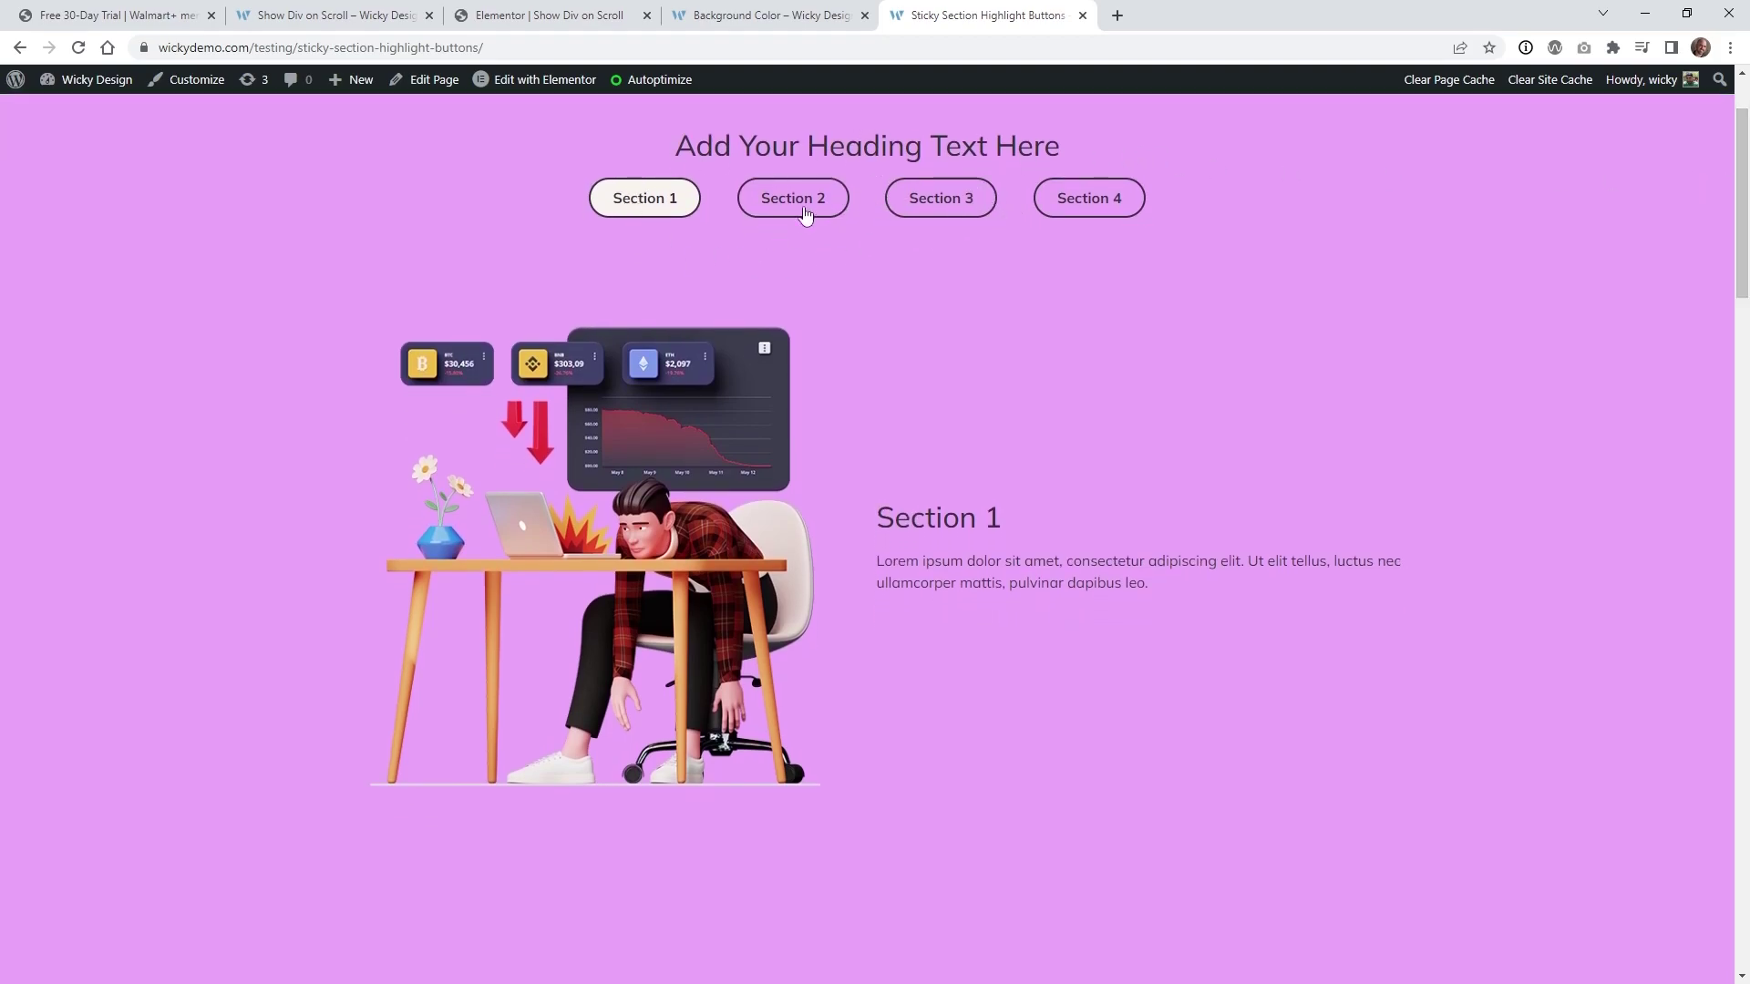
left_click_drag(1740, 212, 1742, 342)
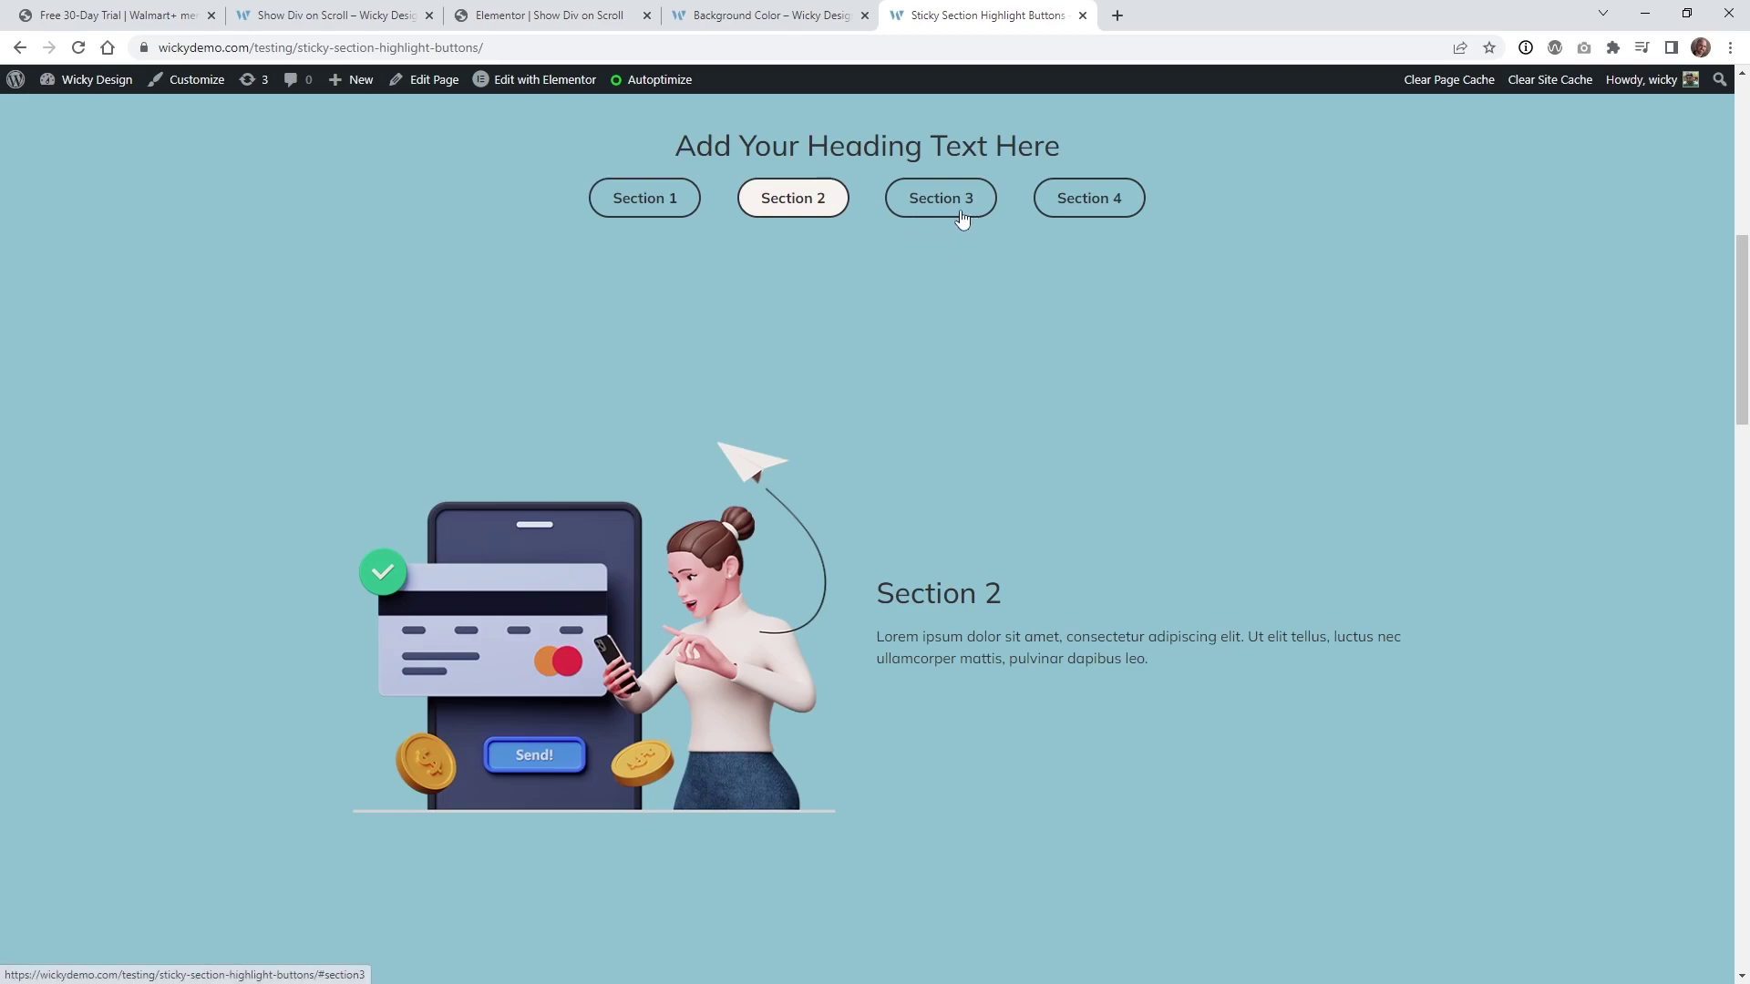
key("ctrl+2")
left_click_drag(1745, 186, 1745, 396)
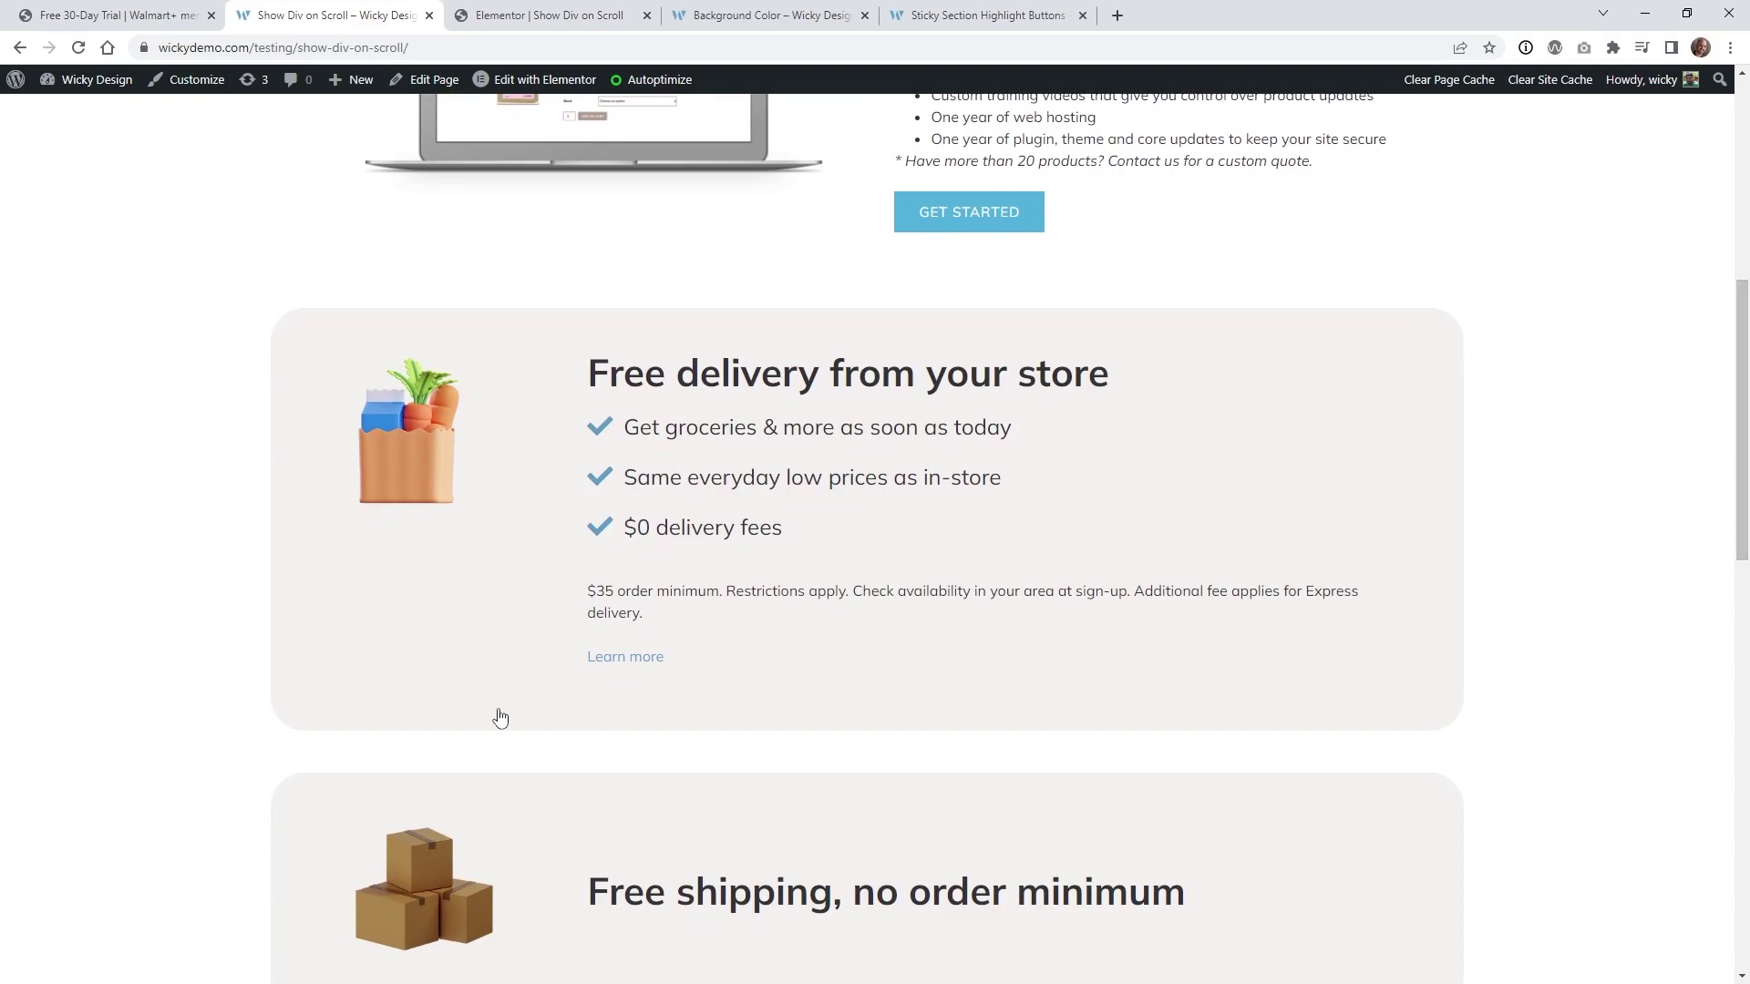
scroll(682, 838, "down", 1)
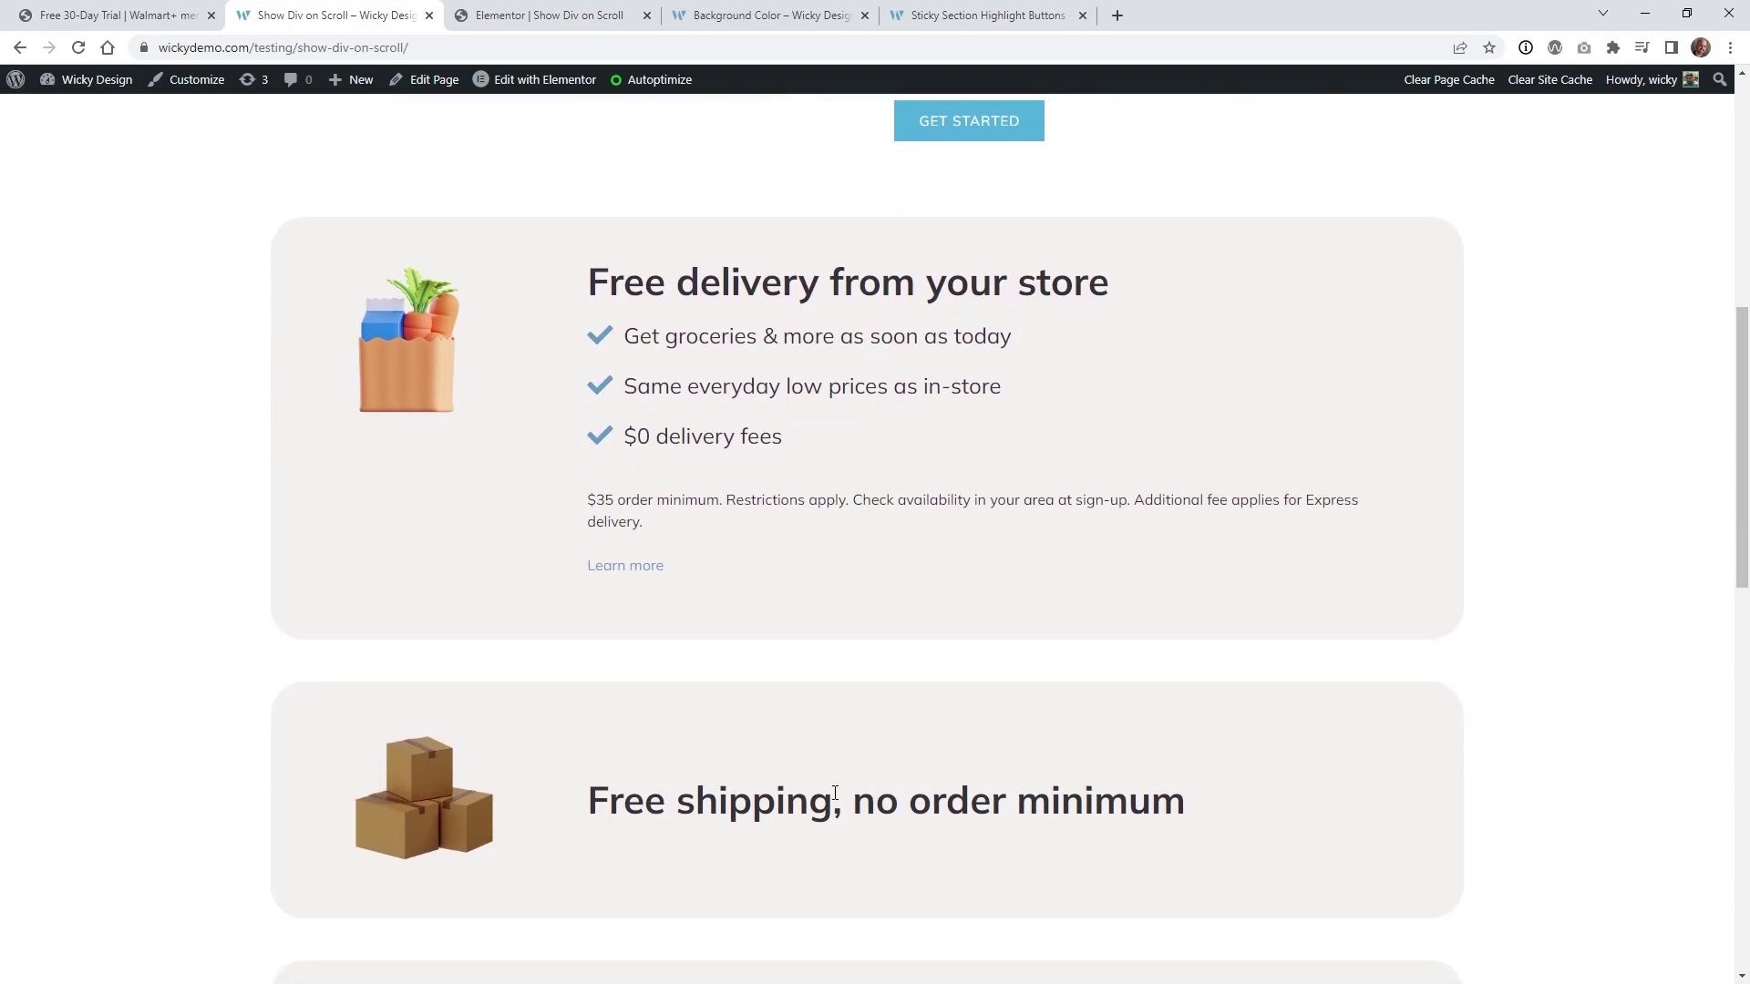
left_click_drag(1732, 447, 1686, 758)
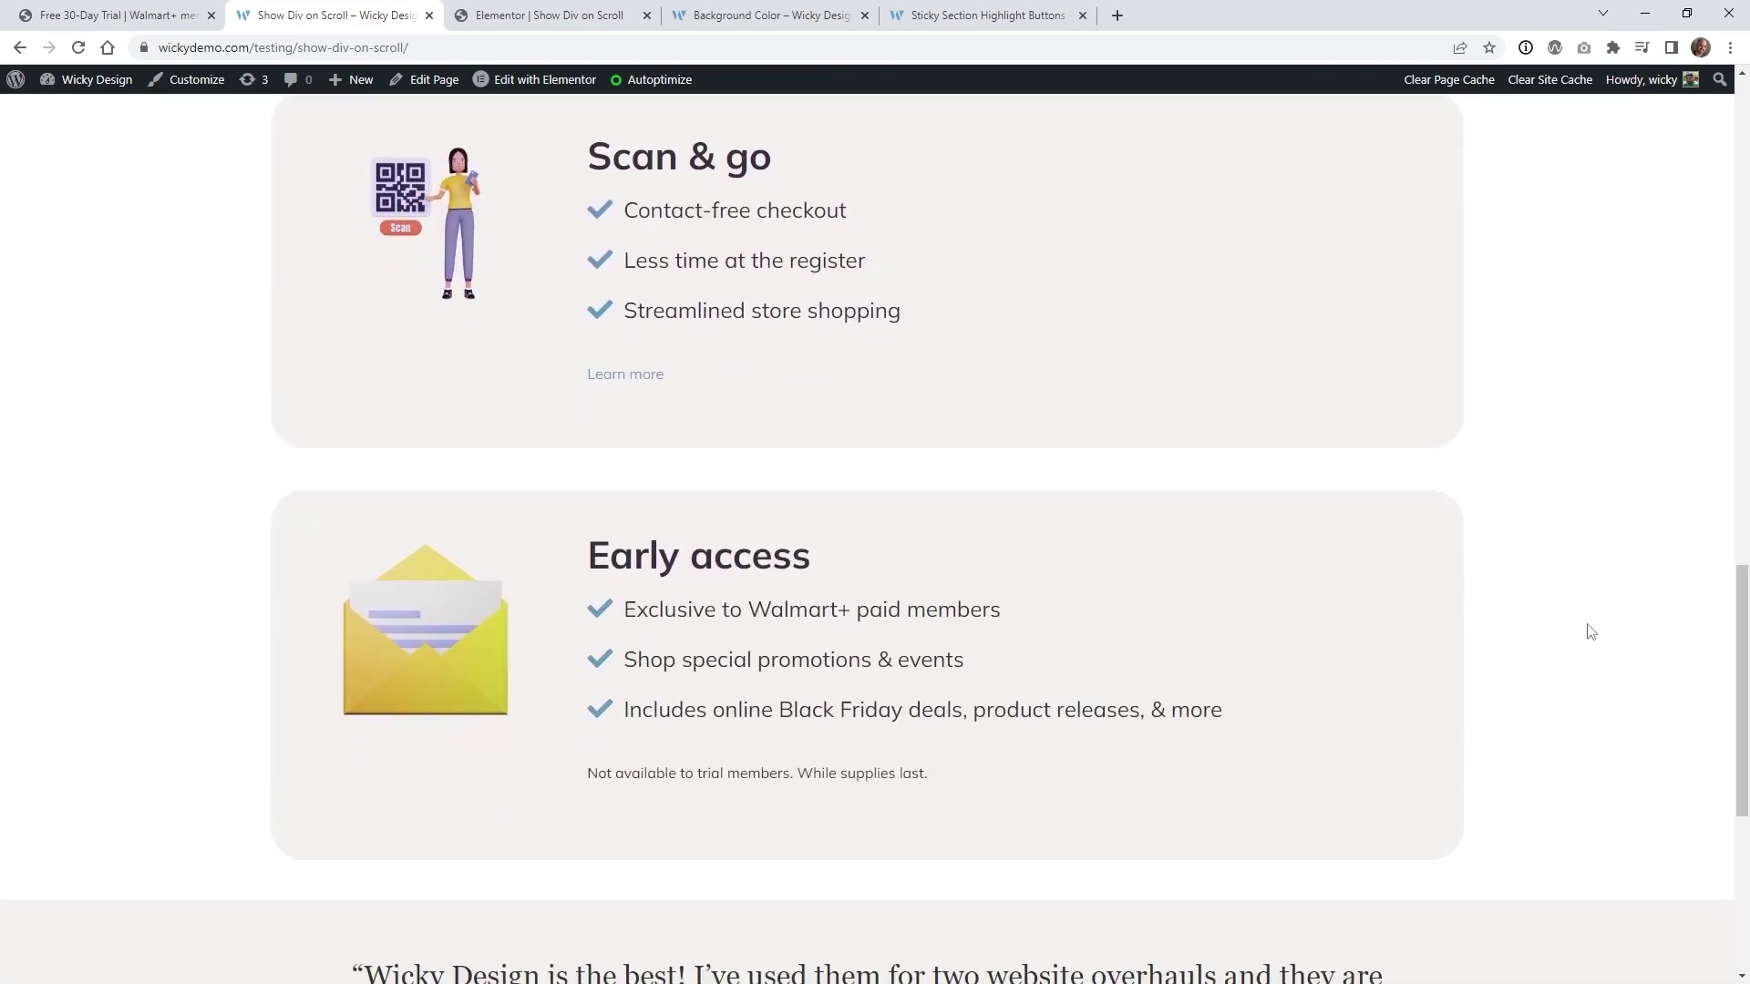
scroll(1414, 579, "up", 8)
scroll(952, 379, "up", 4)
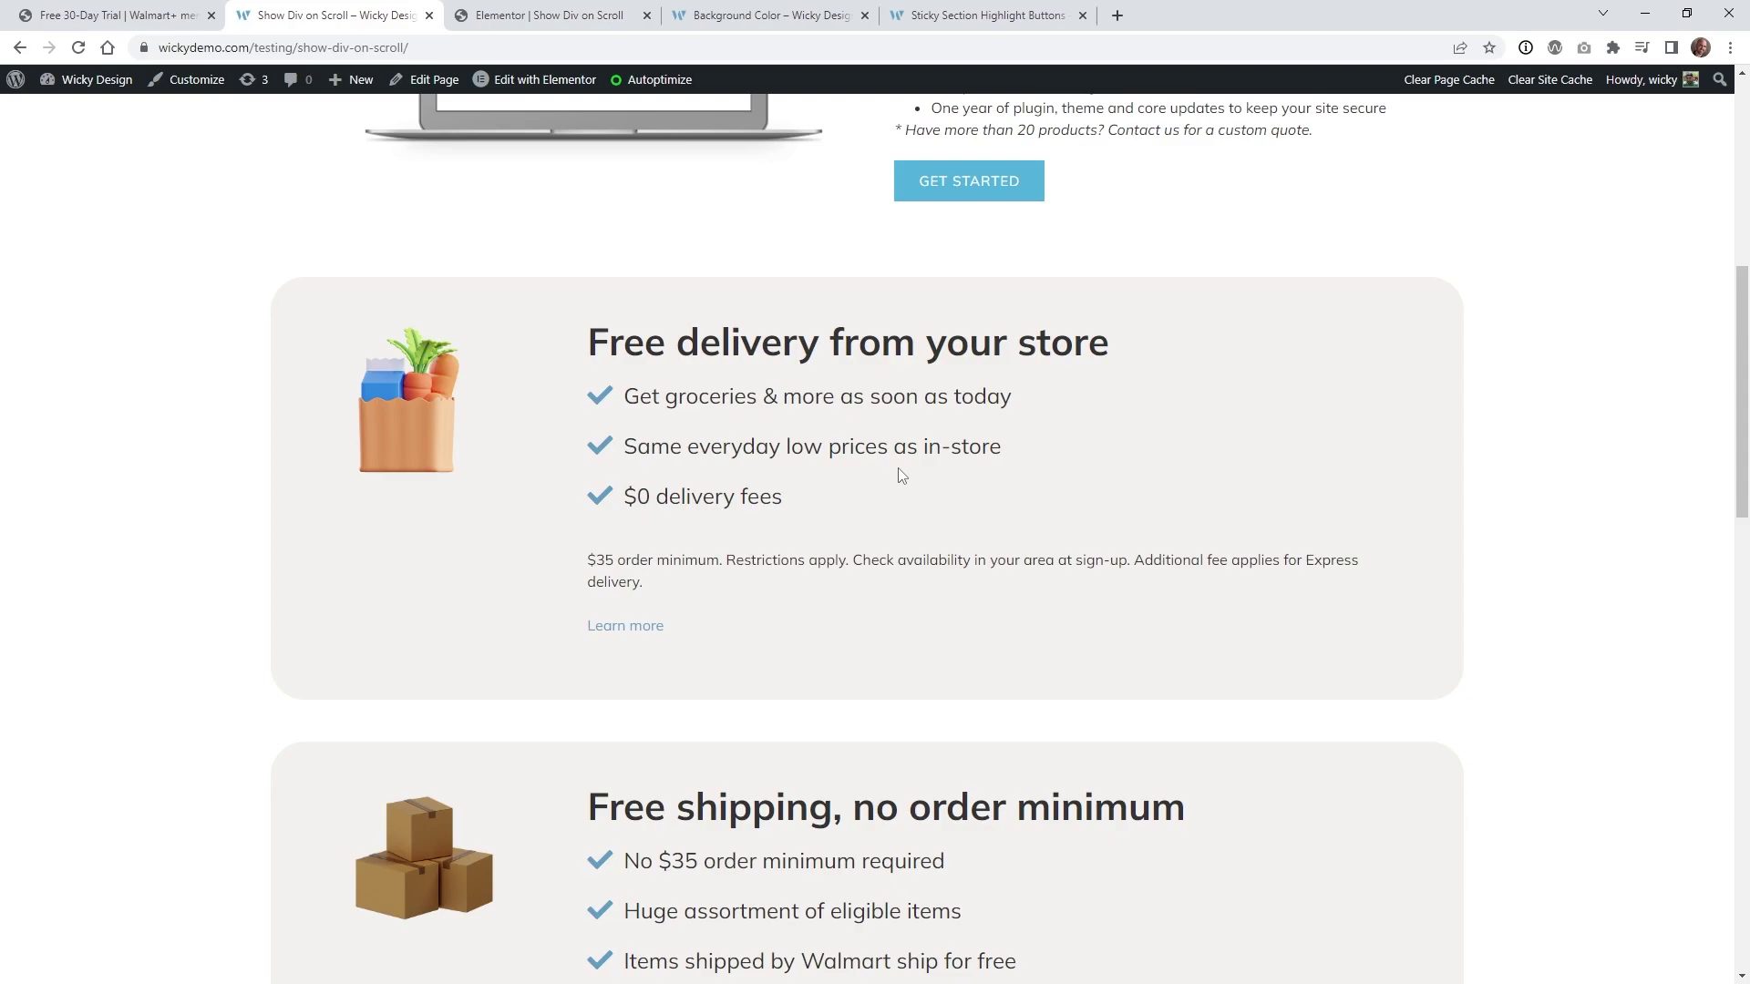
Step: In Elementor, inspect the Free delivery section's 'panel' CSS class, then return to Walmart+
key("ctrl+Tab")
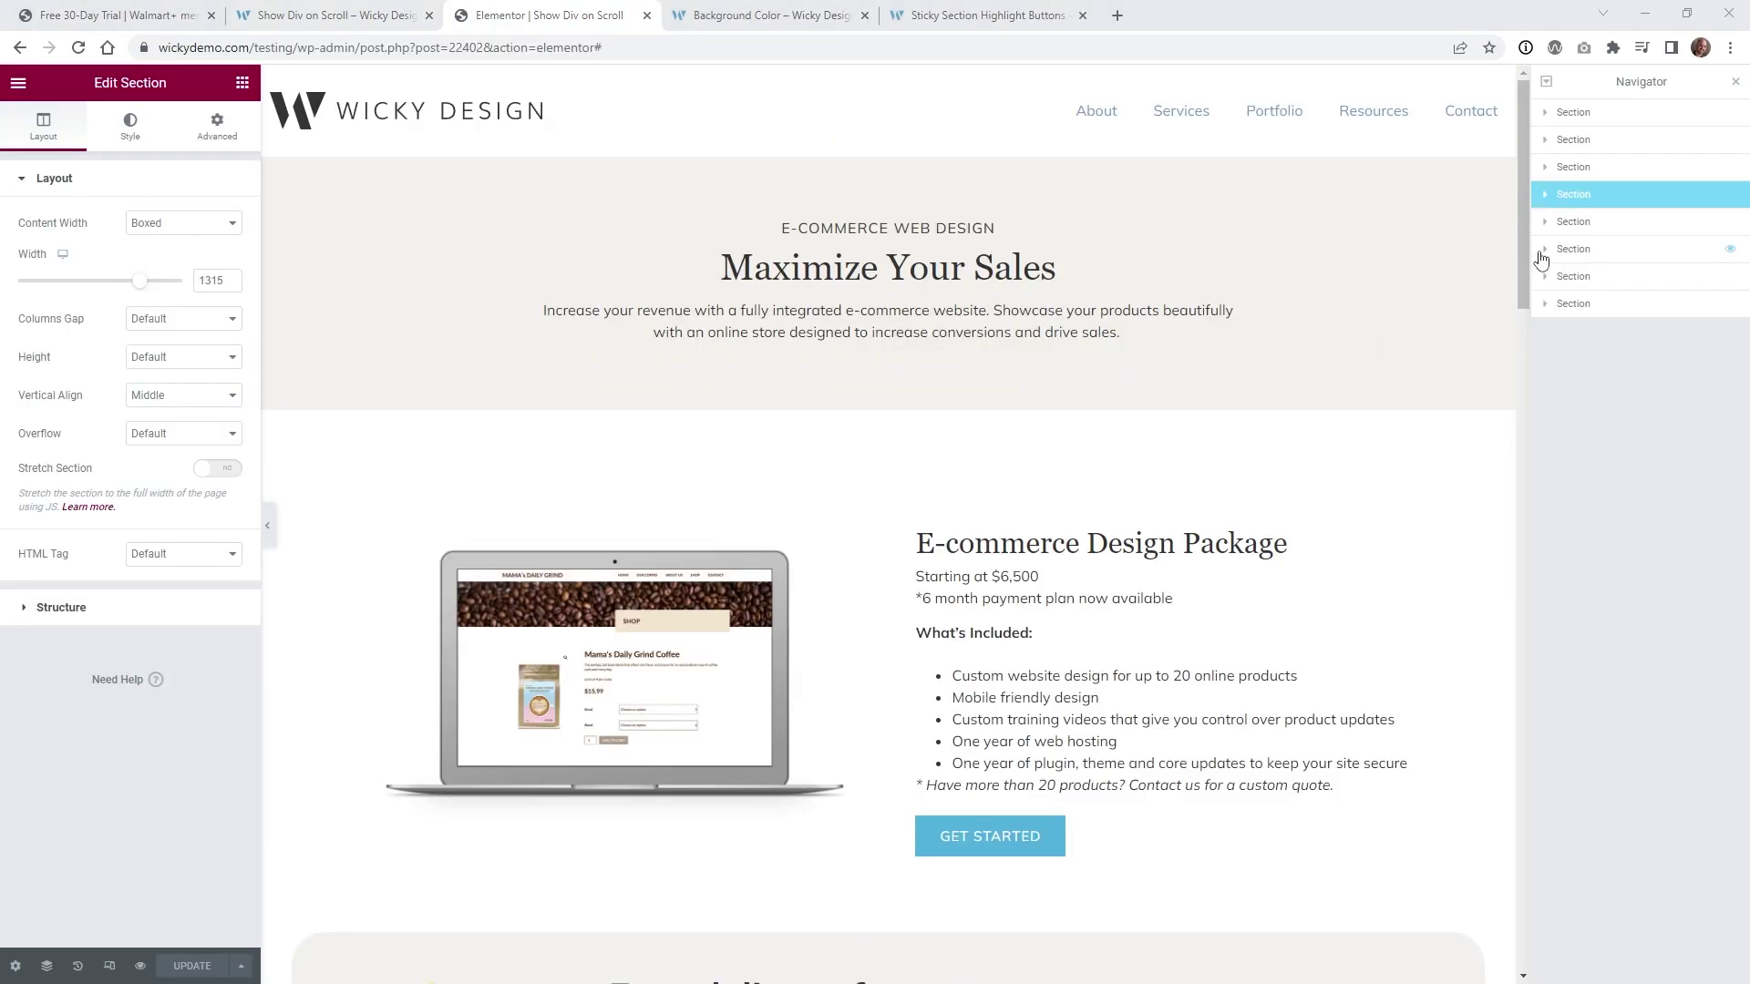
scroll(1530, 234, "down", 1)
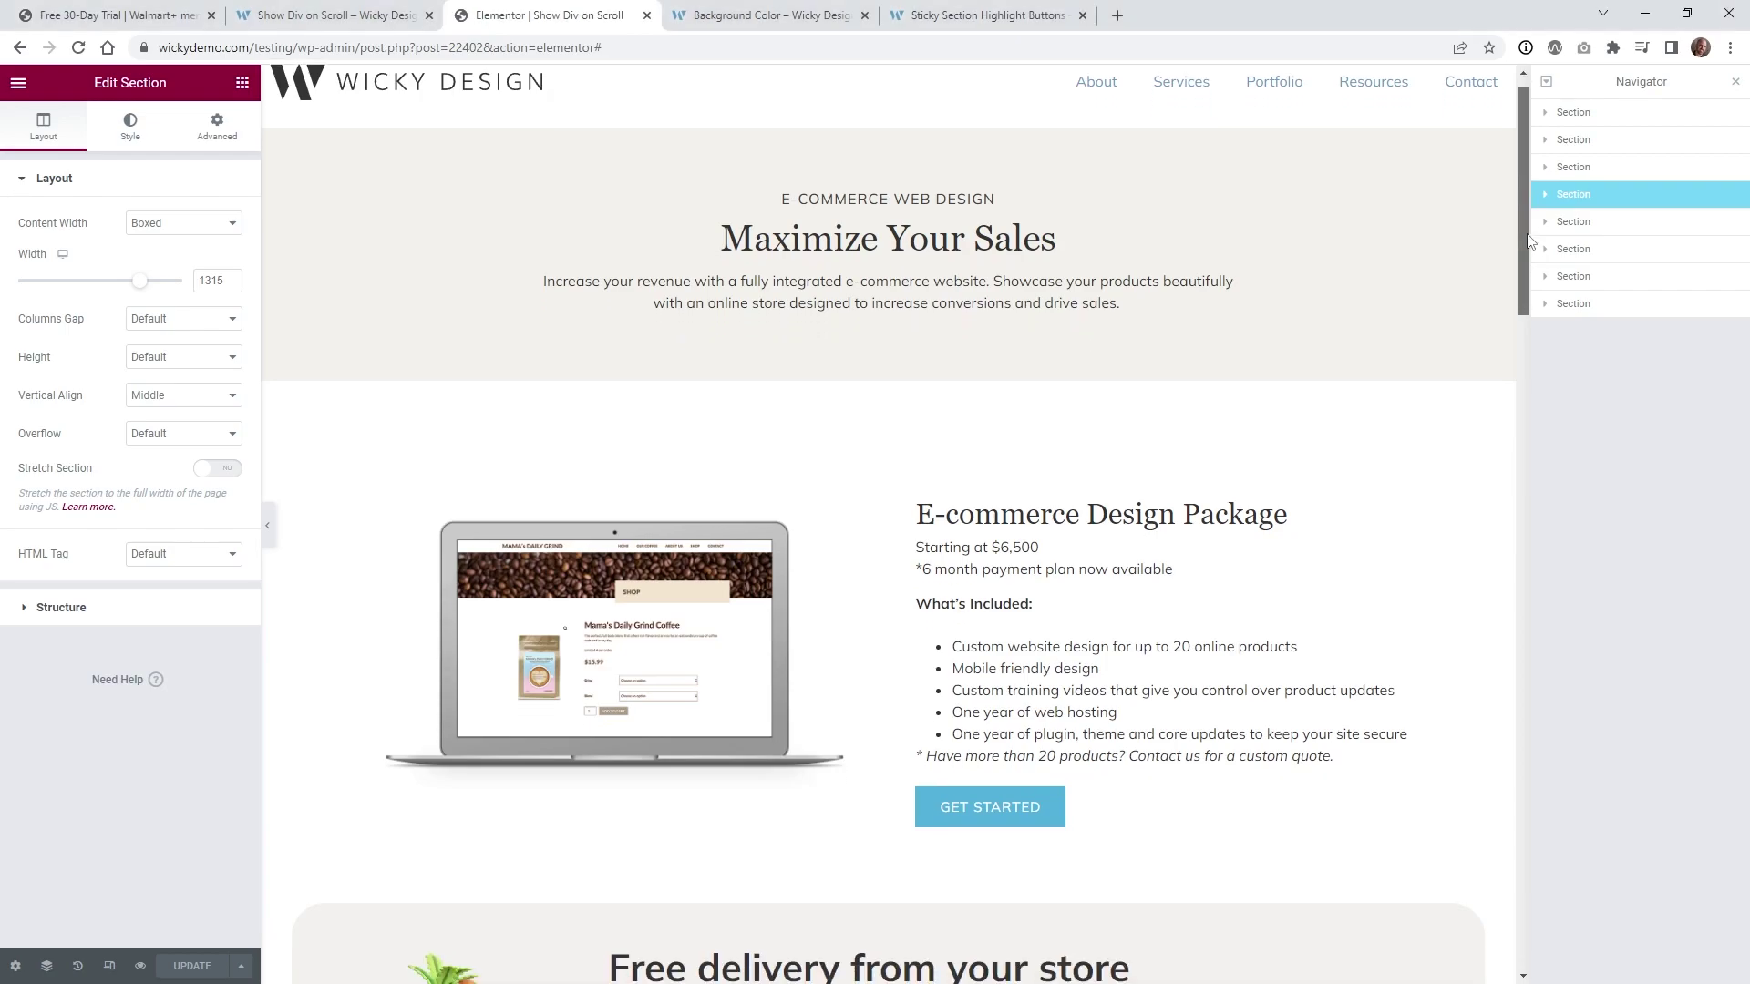
scroll(702, 424, "down", 3)
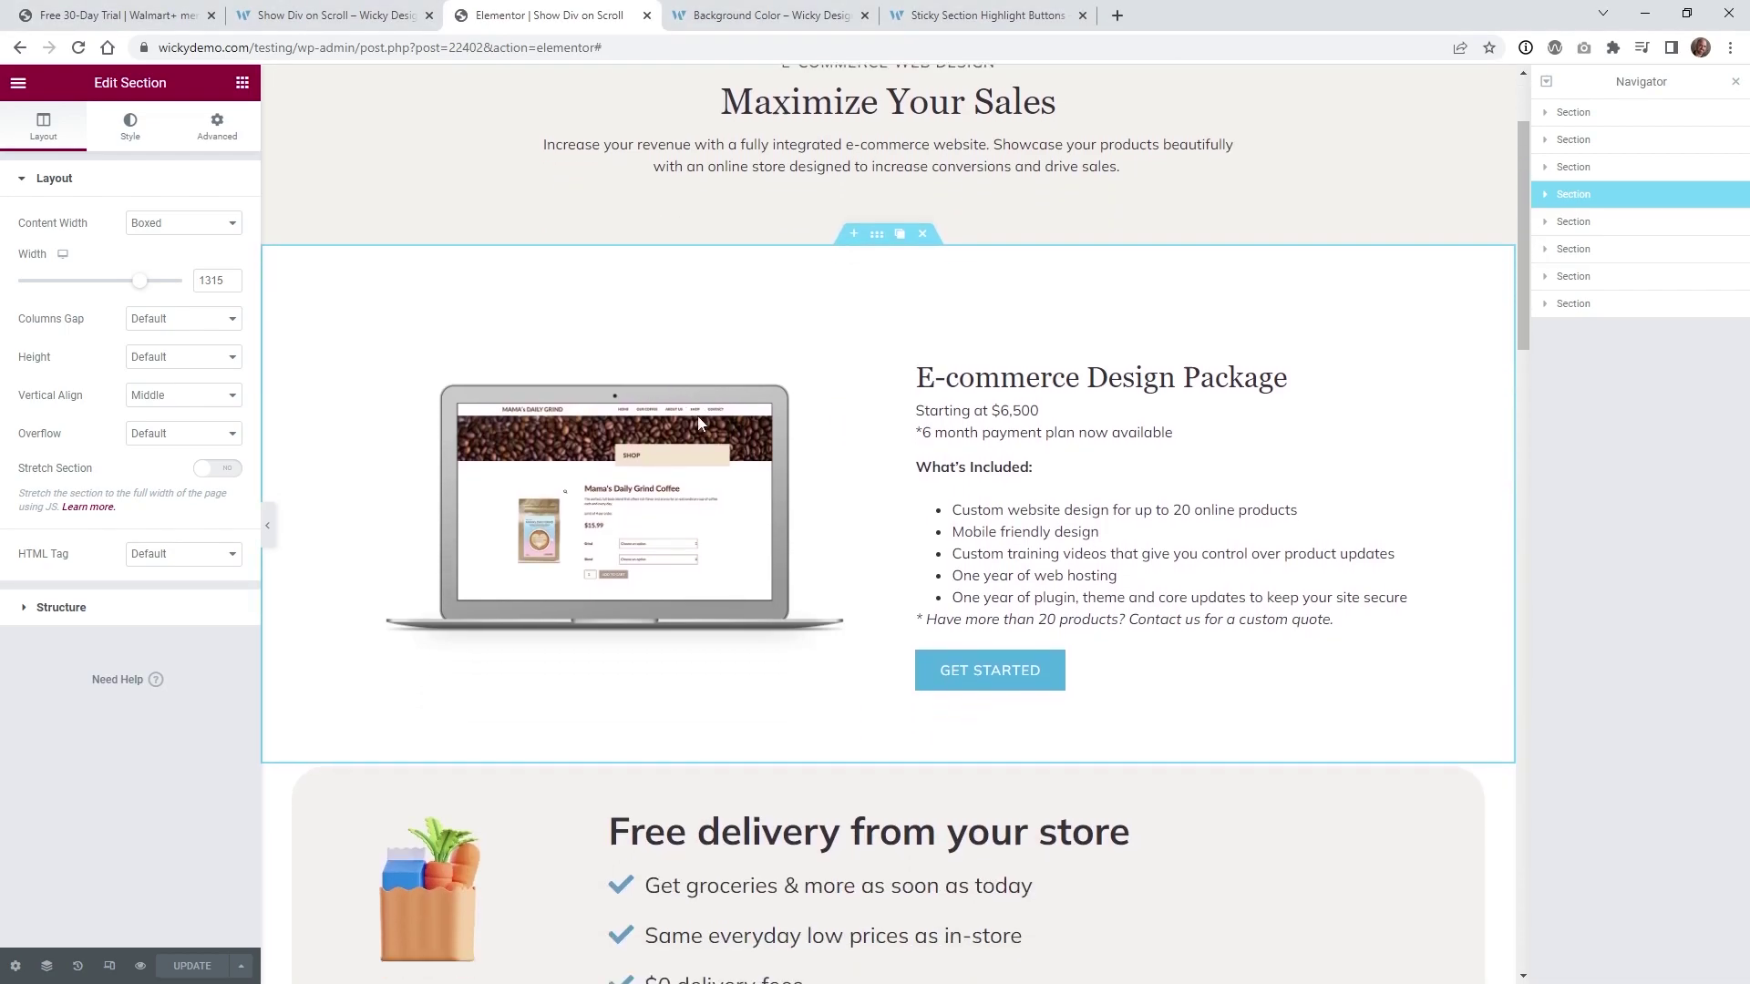
left_click_drag(1522, 261, 1531, 344)
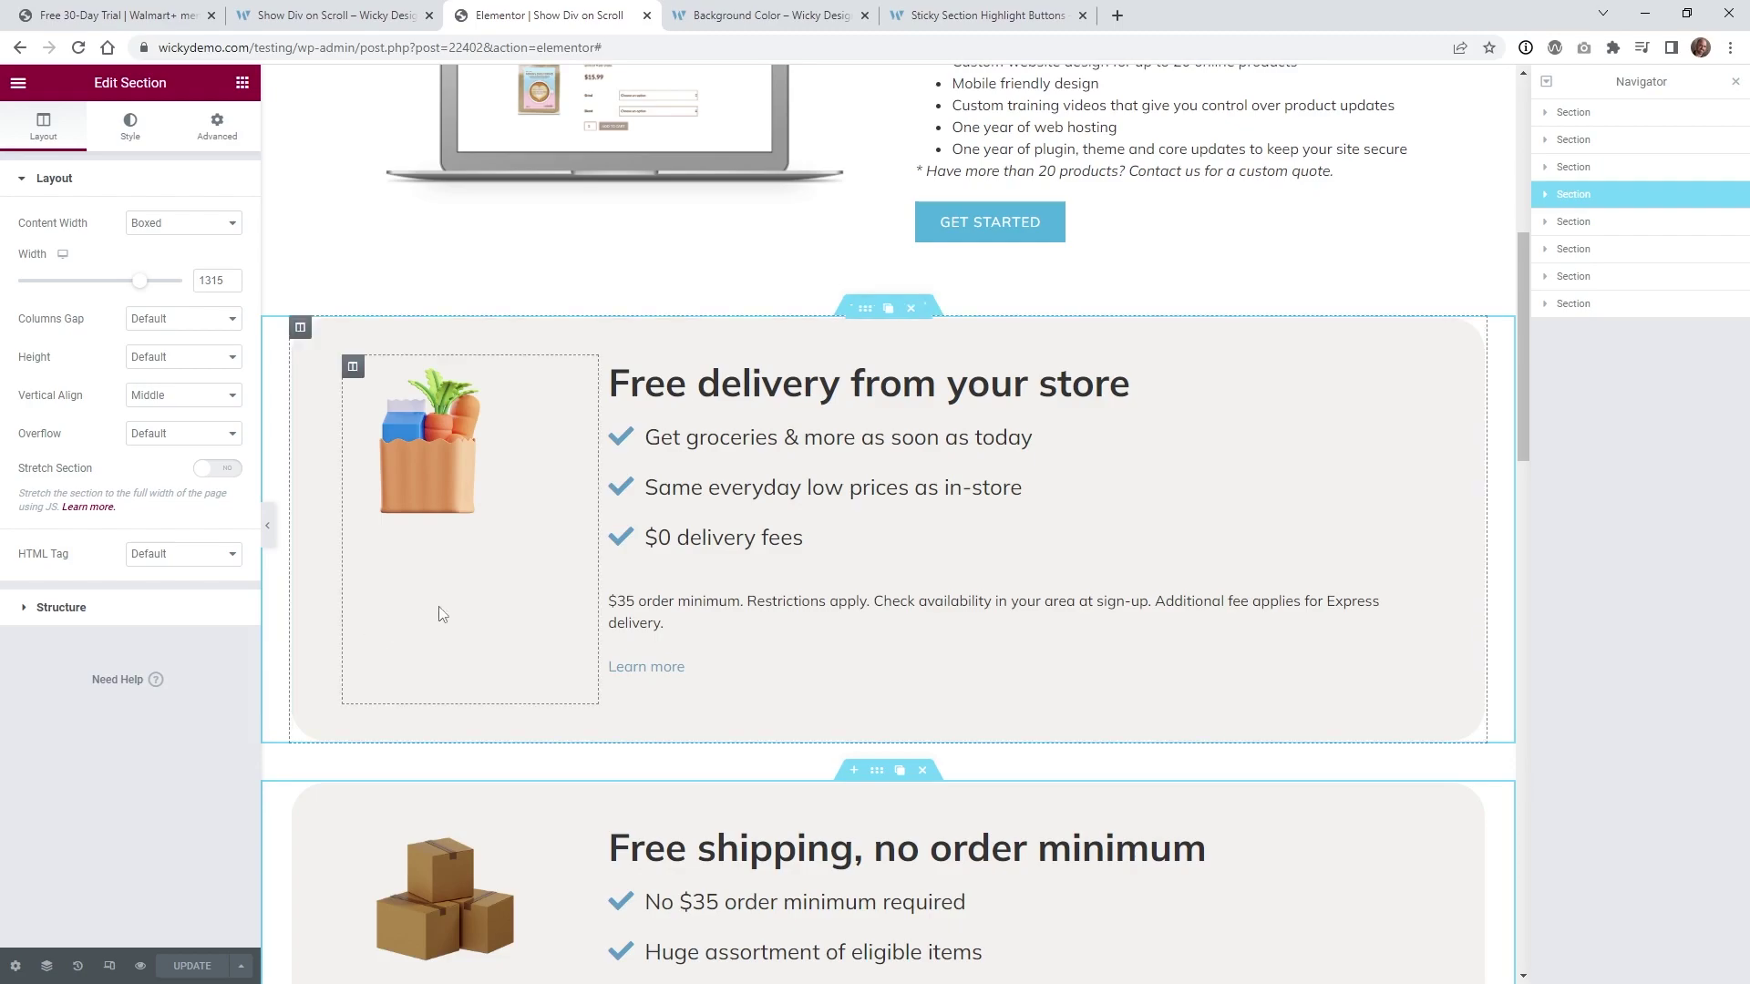
left_click(1586, 170)
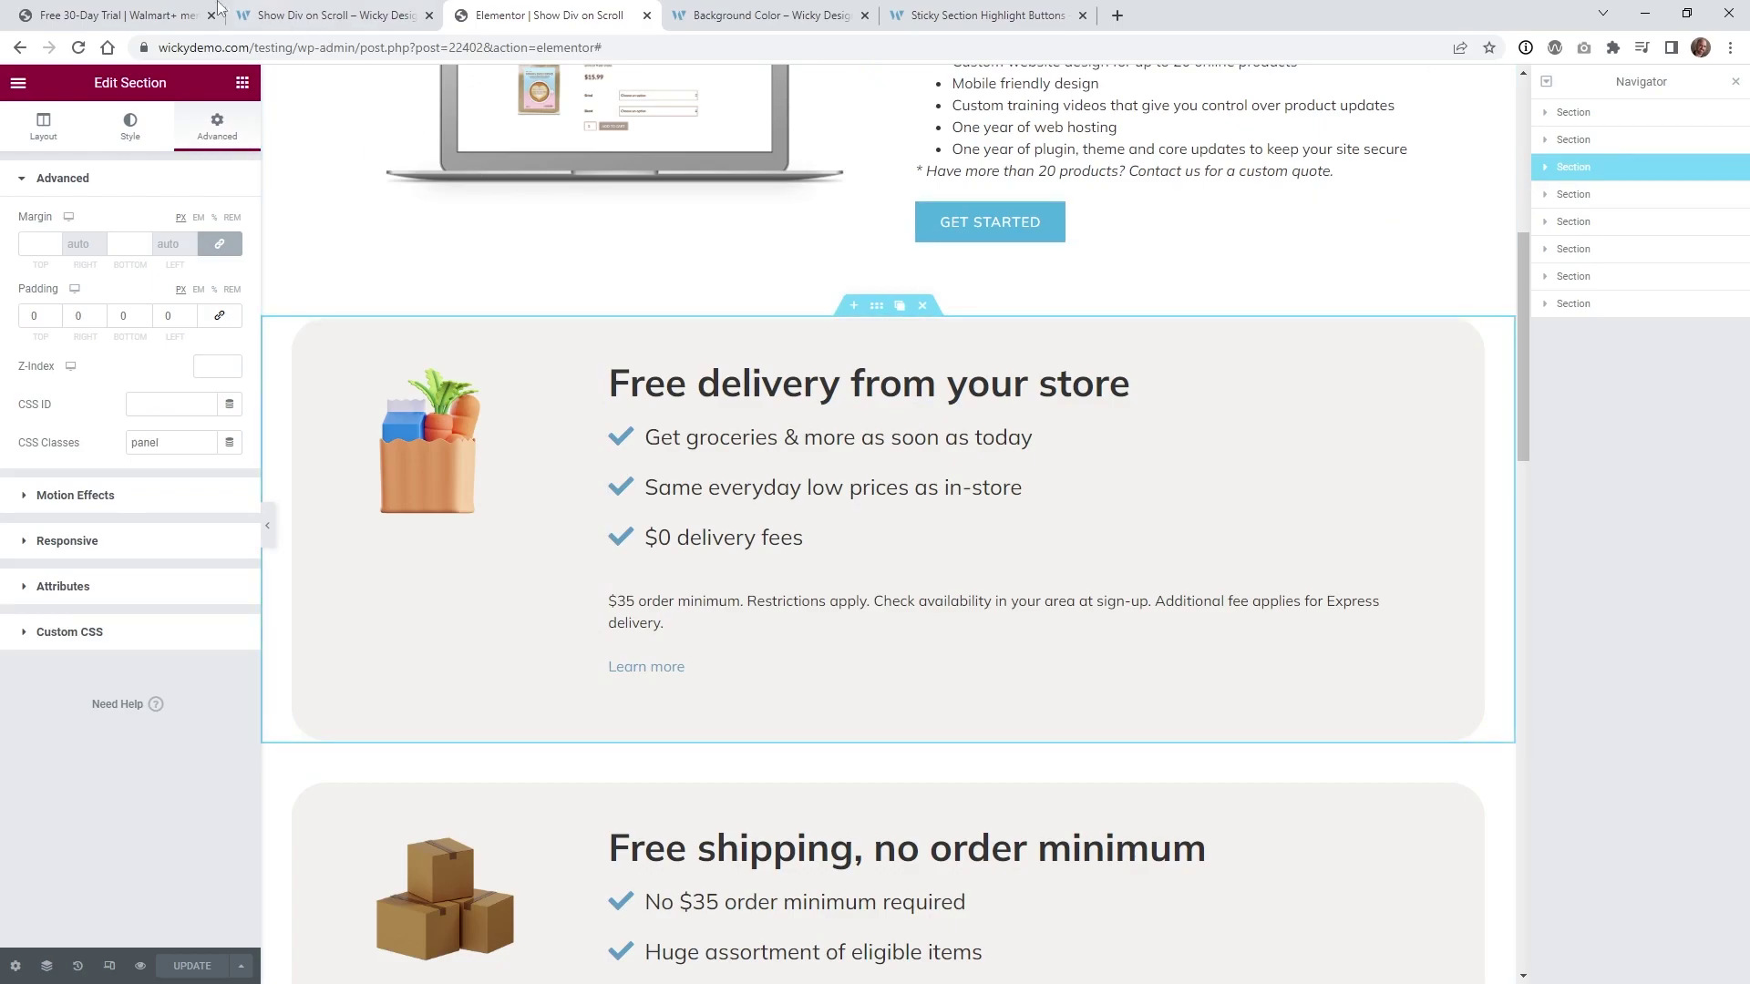
left_click(150, 9)
left_click_drag(1737, 492, 1736, 152)
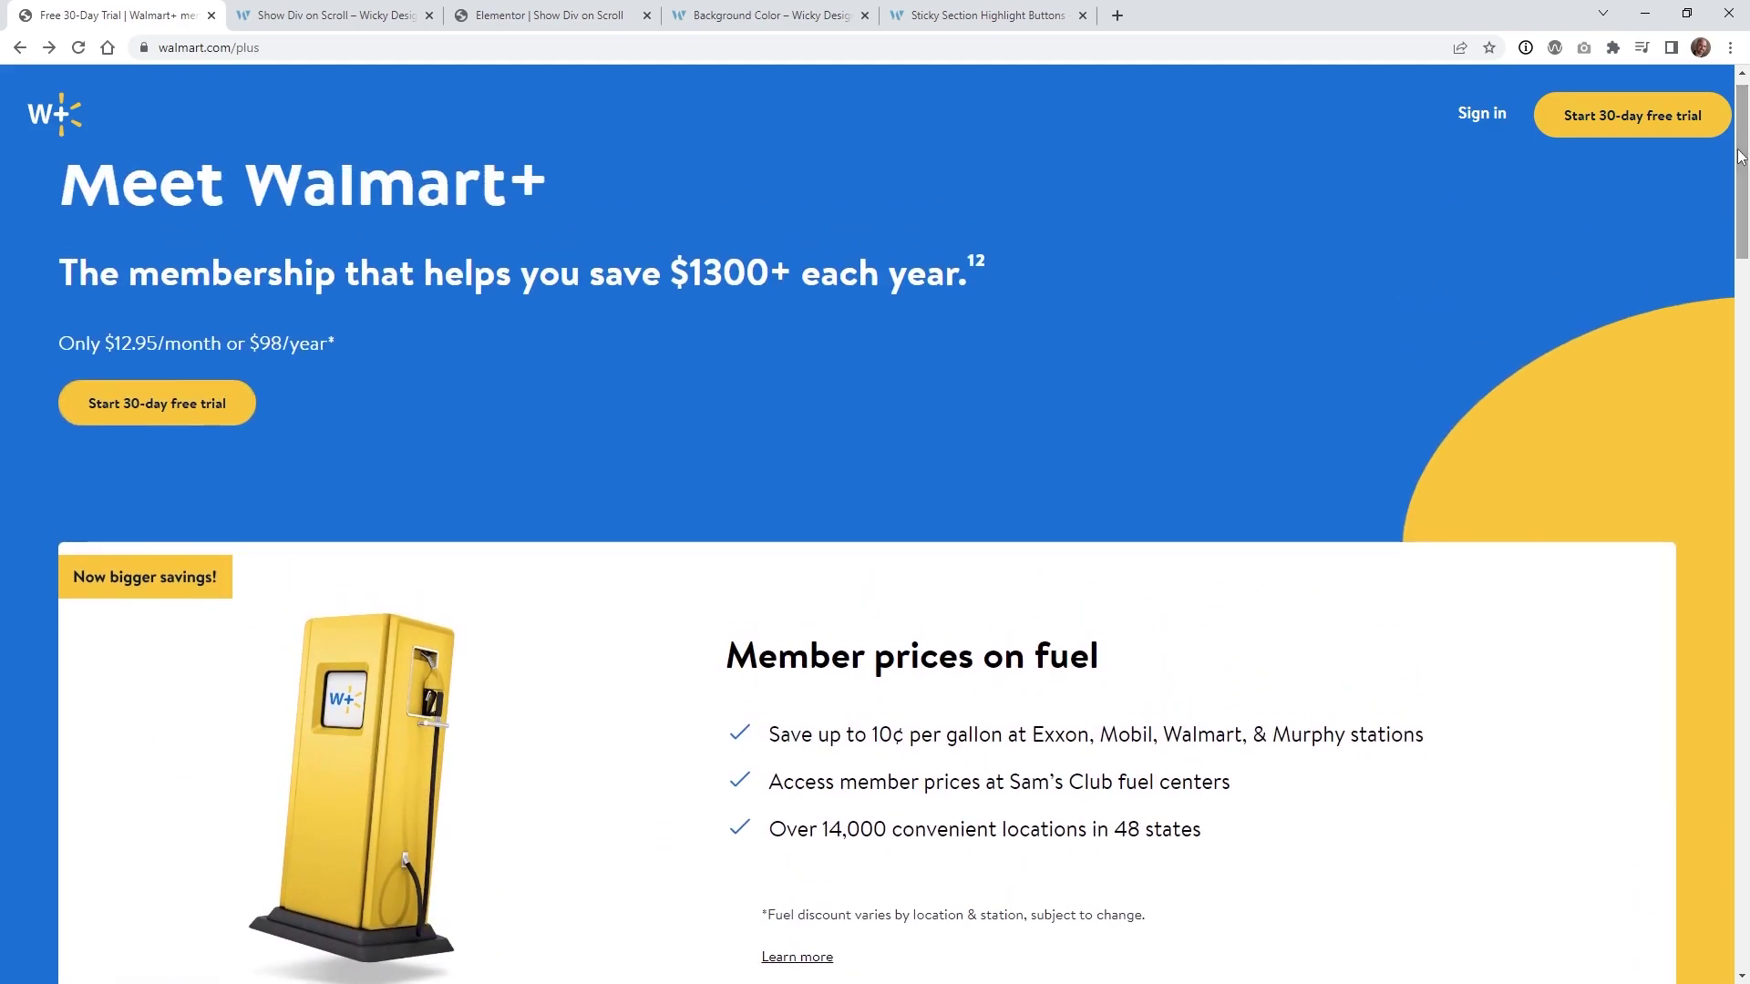
Step: Reload the Walmart+ page and scroll down to the Free delivery card
left_click(79, 49)
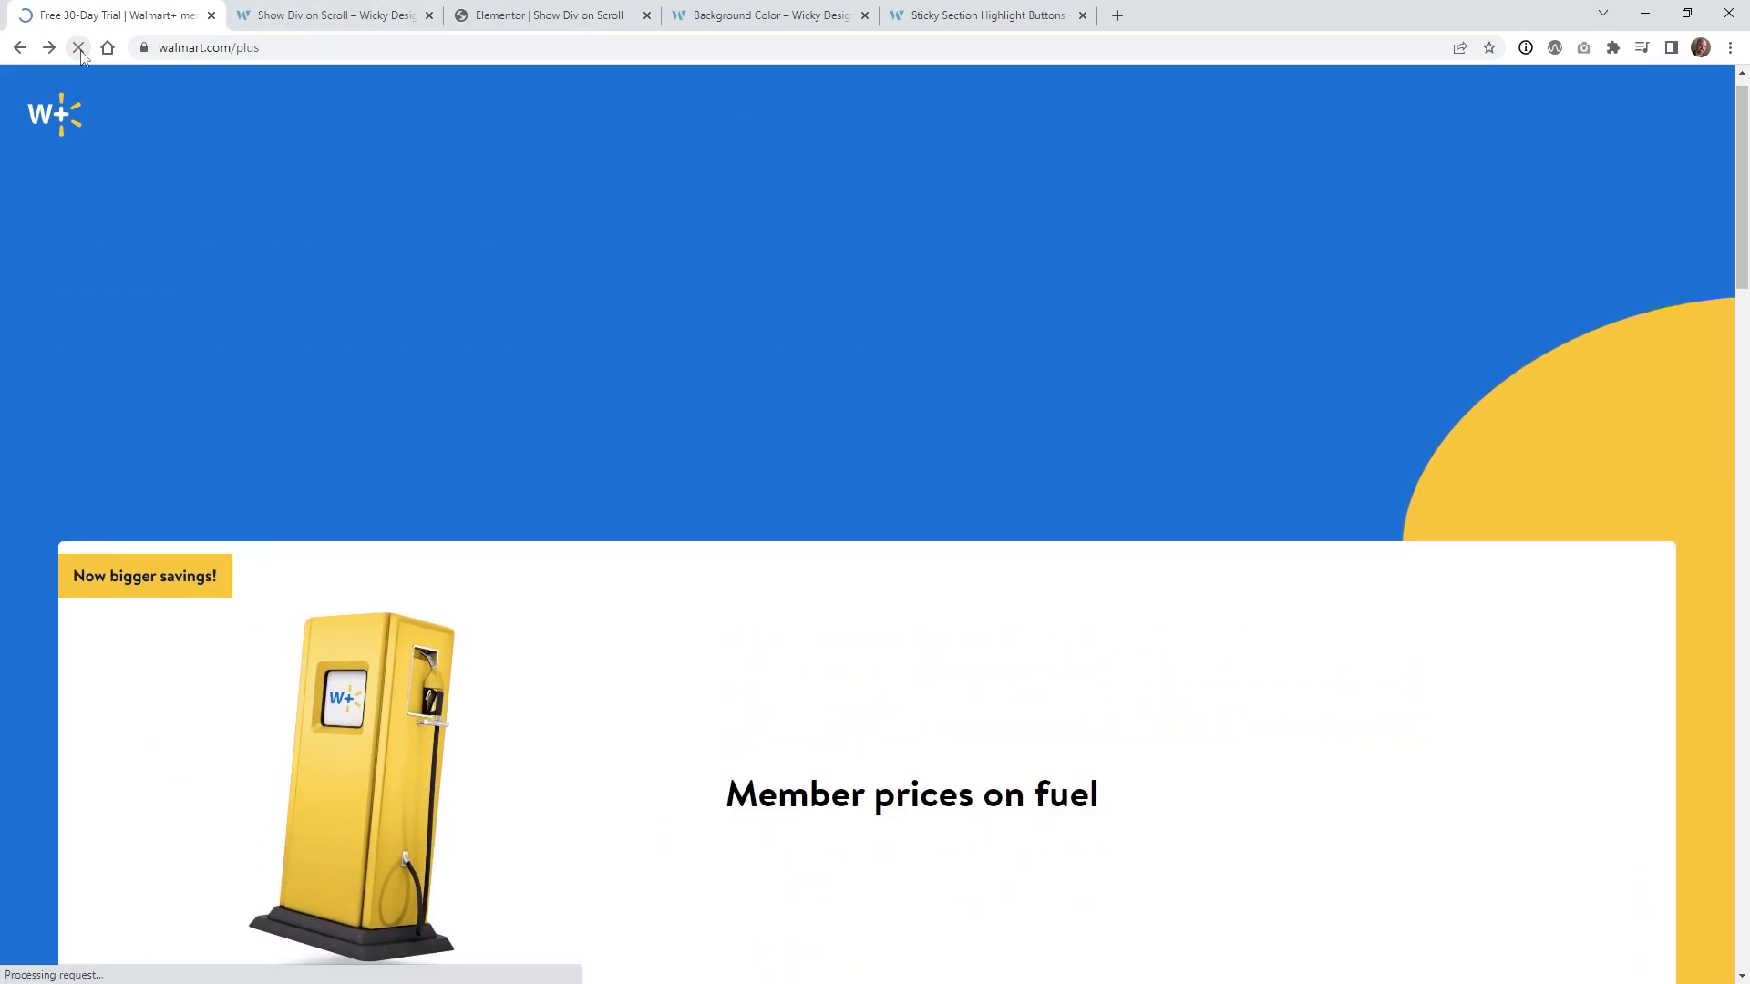
scroll(526, 564, "down", 5)
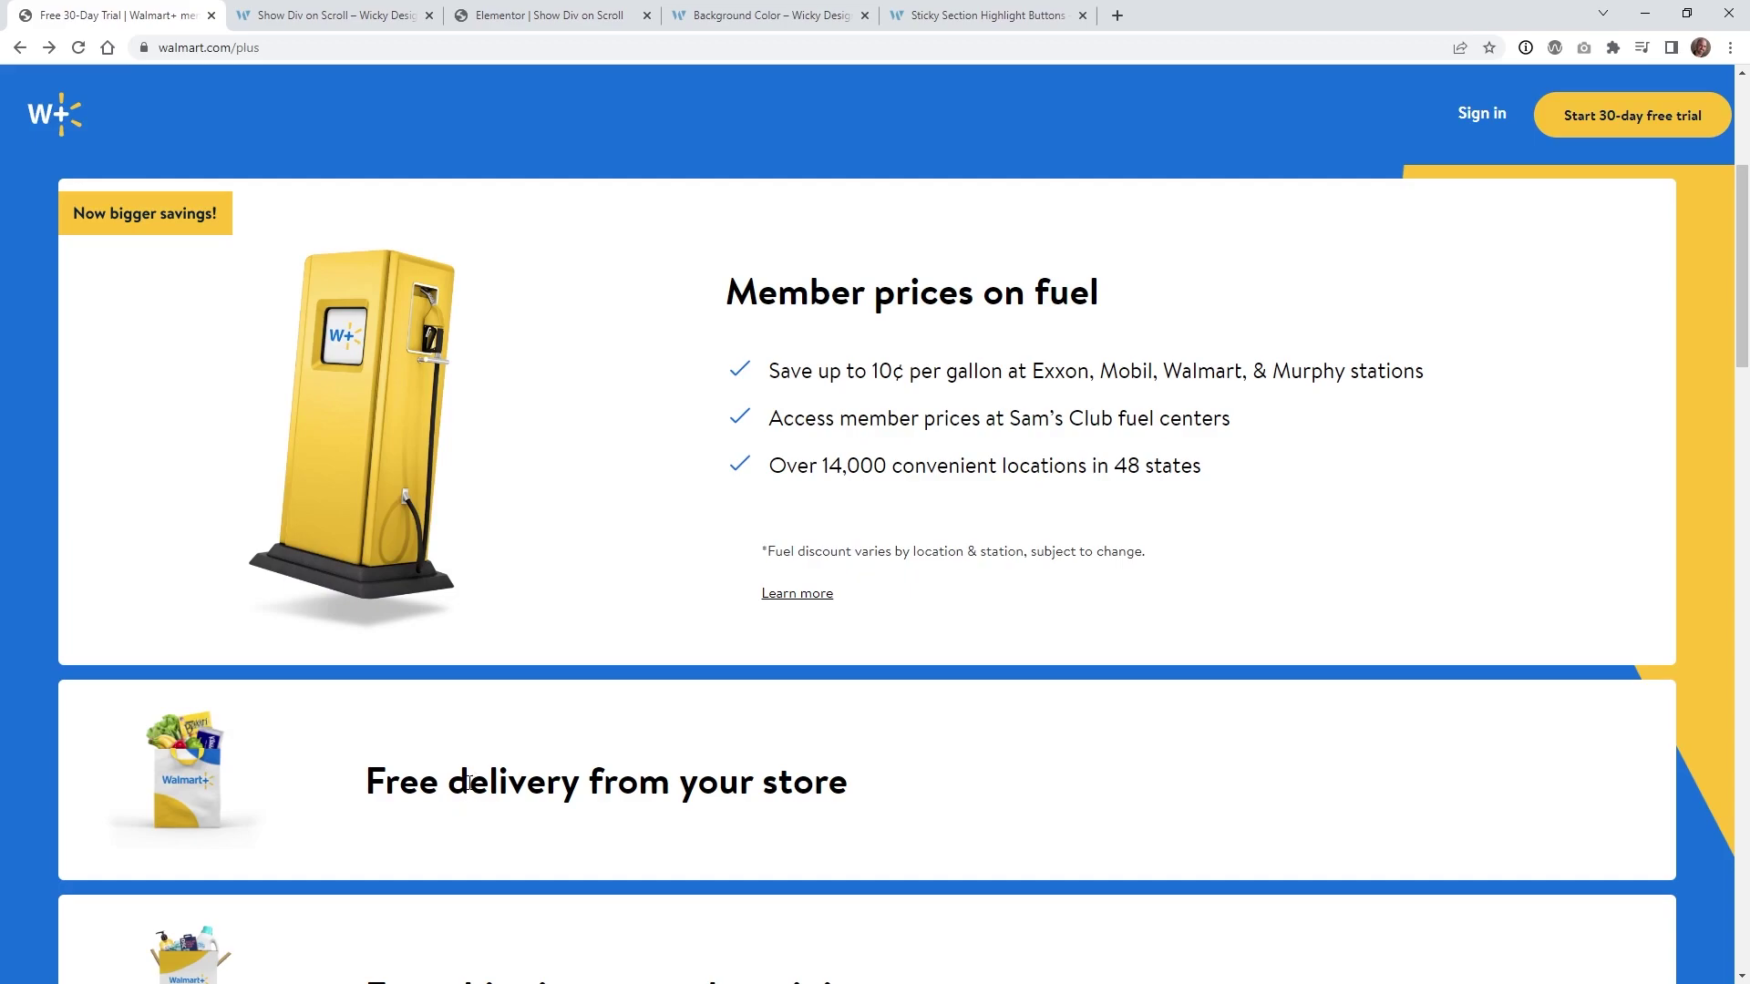
left_click_drag(1741, 309, 1741, 352)
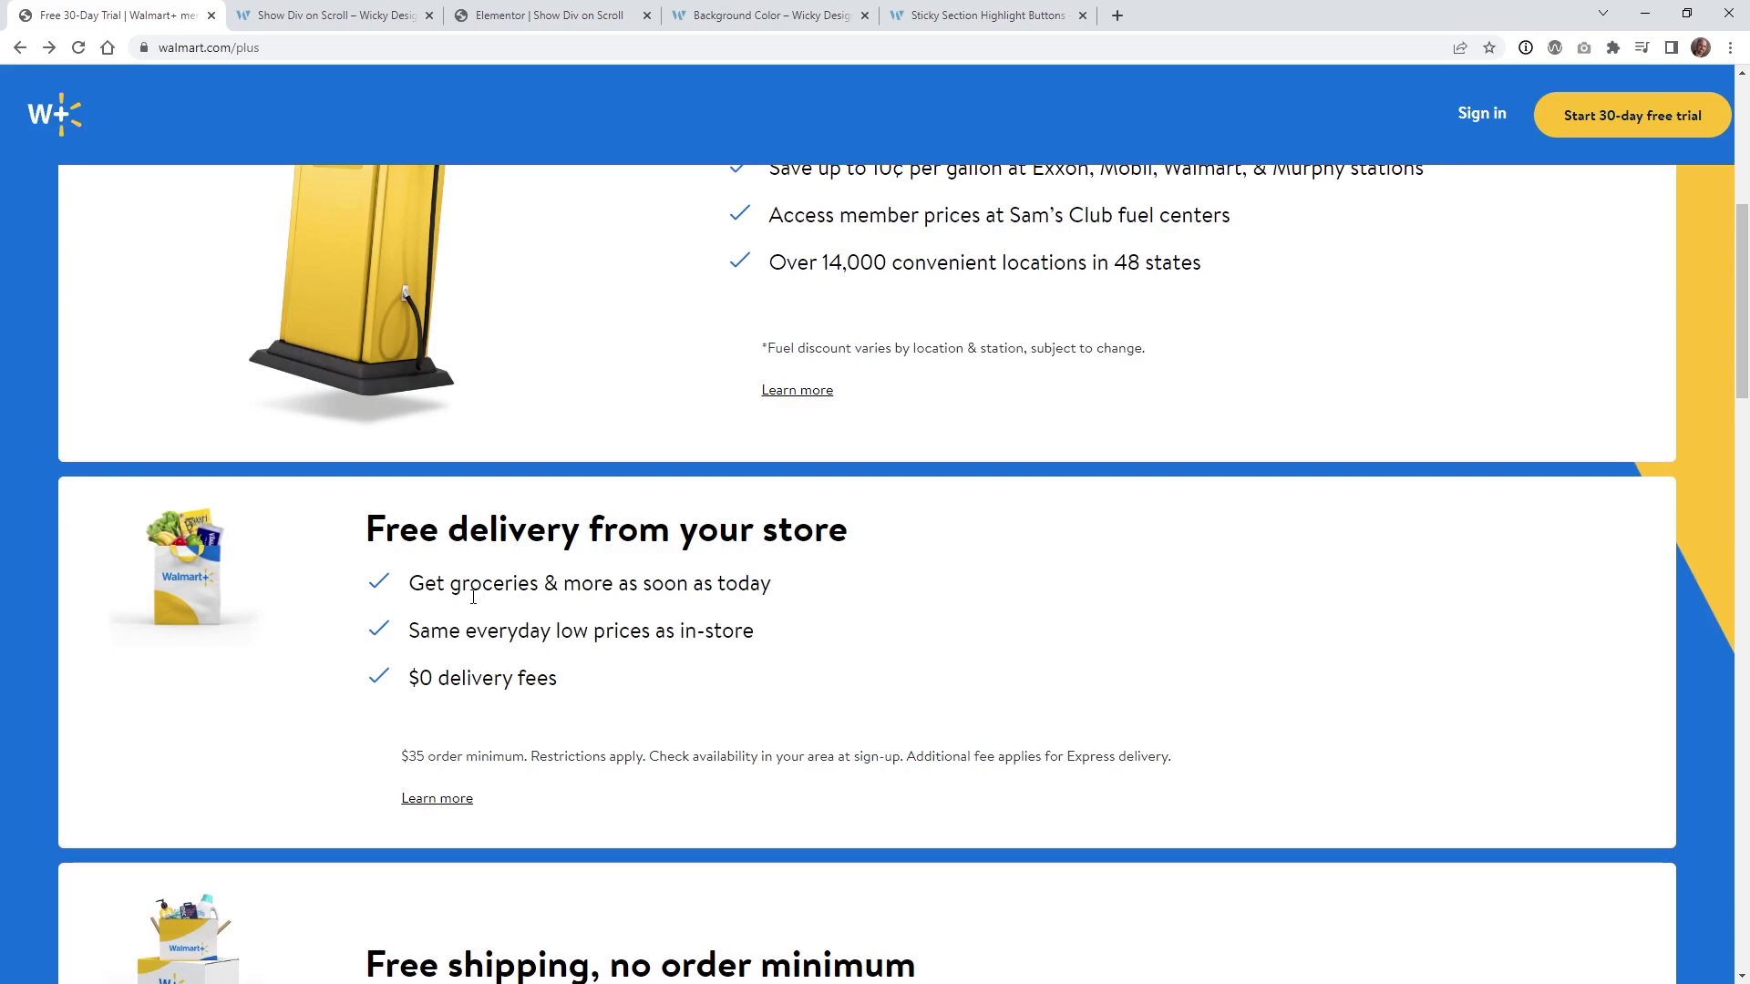
Step: Highlight the three Free delivery checklist lines, then the order-minimum note, then the checklist again
left_click_drag(602, 687, 360, 572)
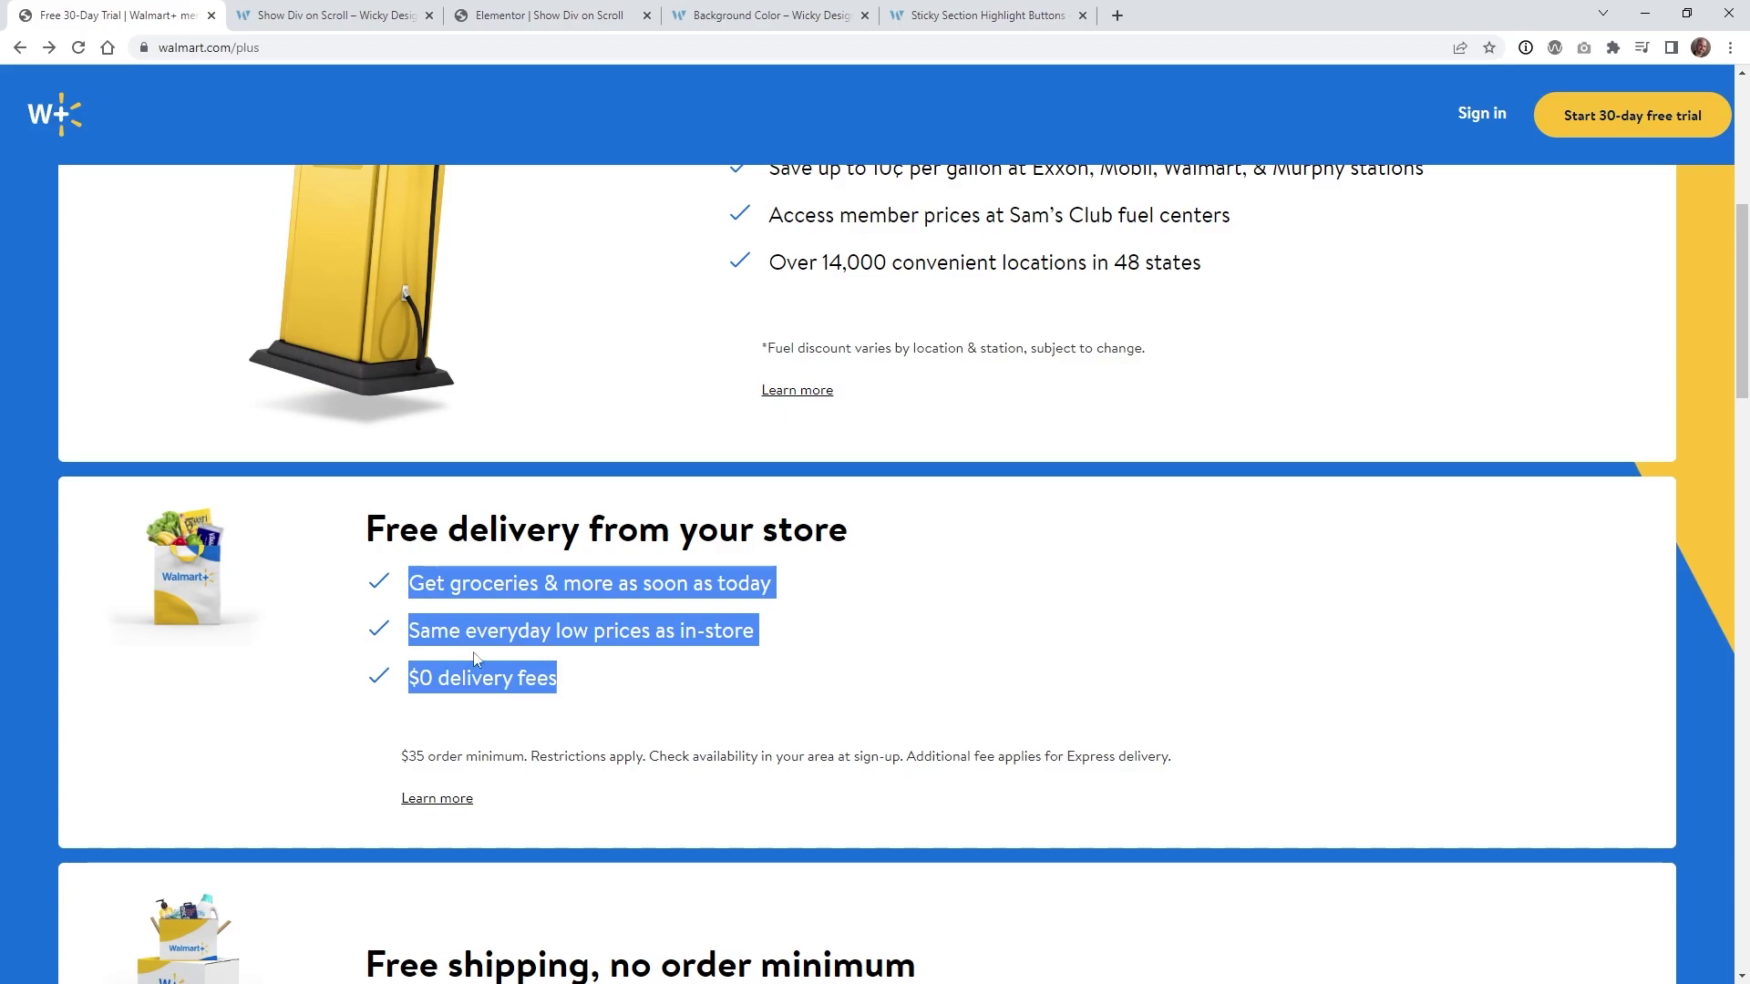
left_click(461, 757)
left_click_drag(484, 800, 402, 745)
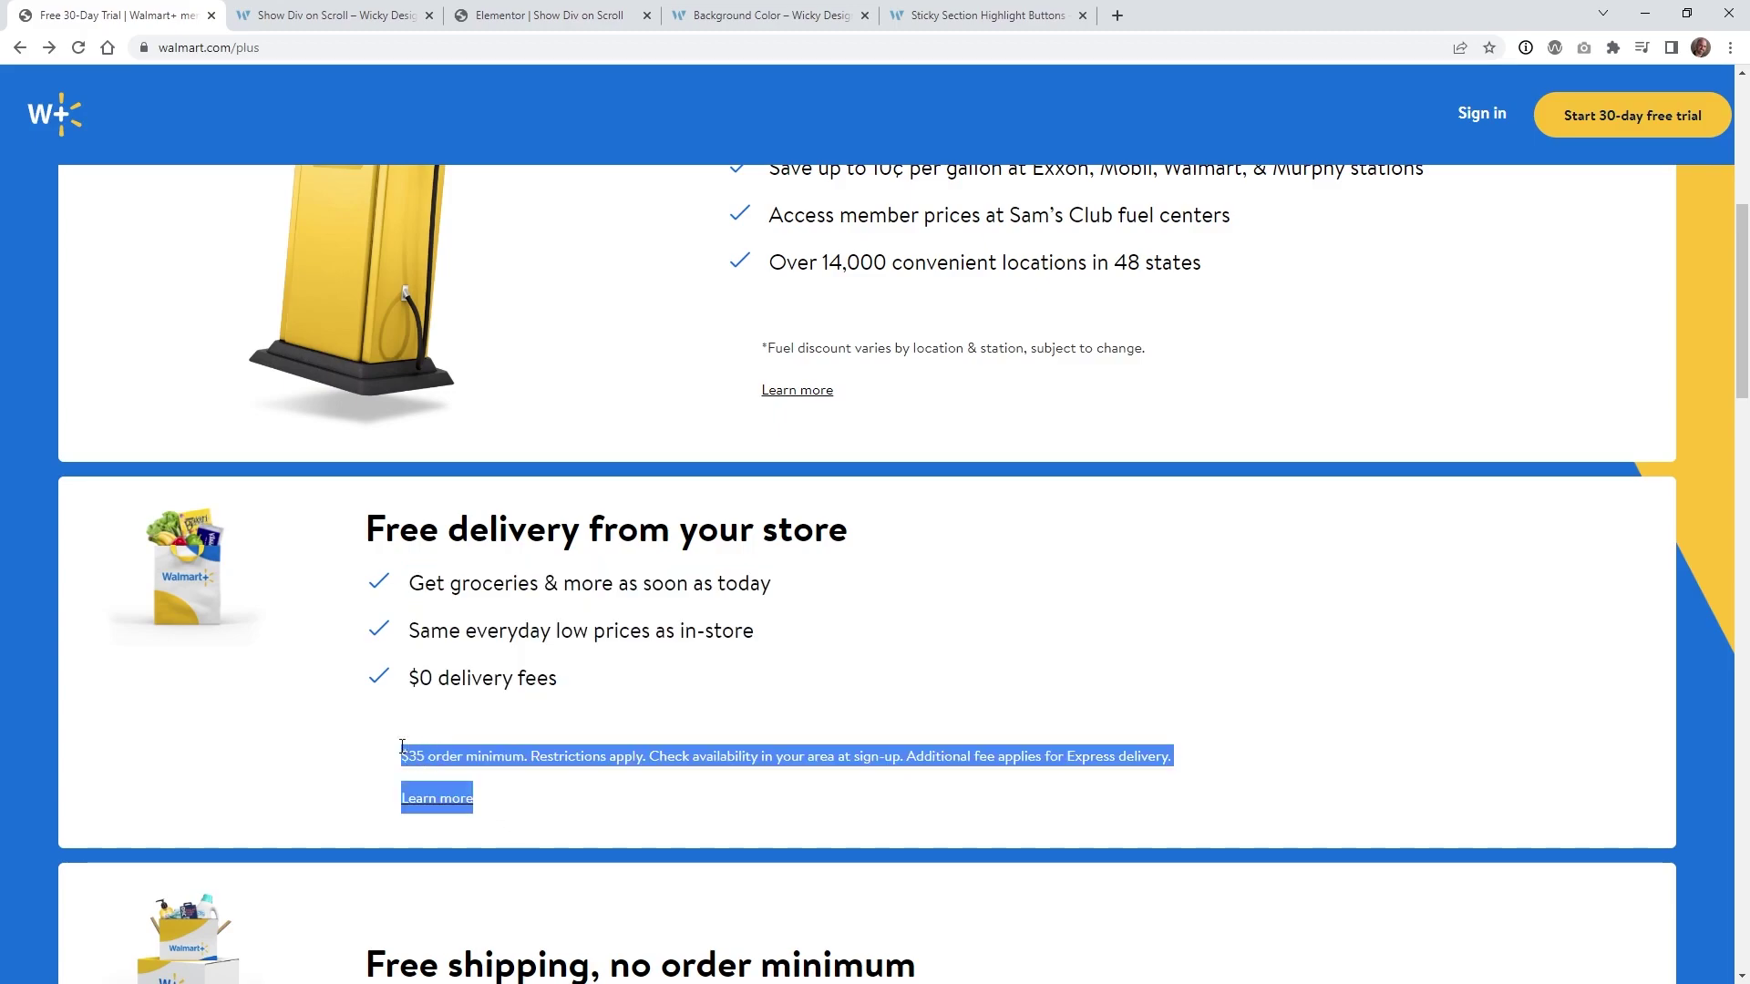
left_click_drag(606, 695, 413, 593)
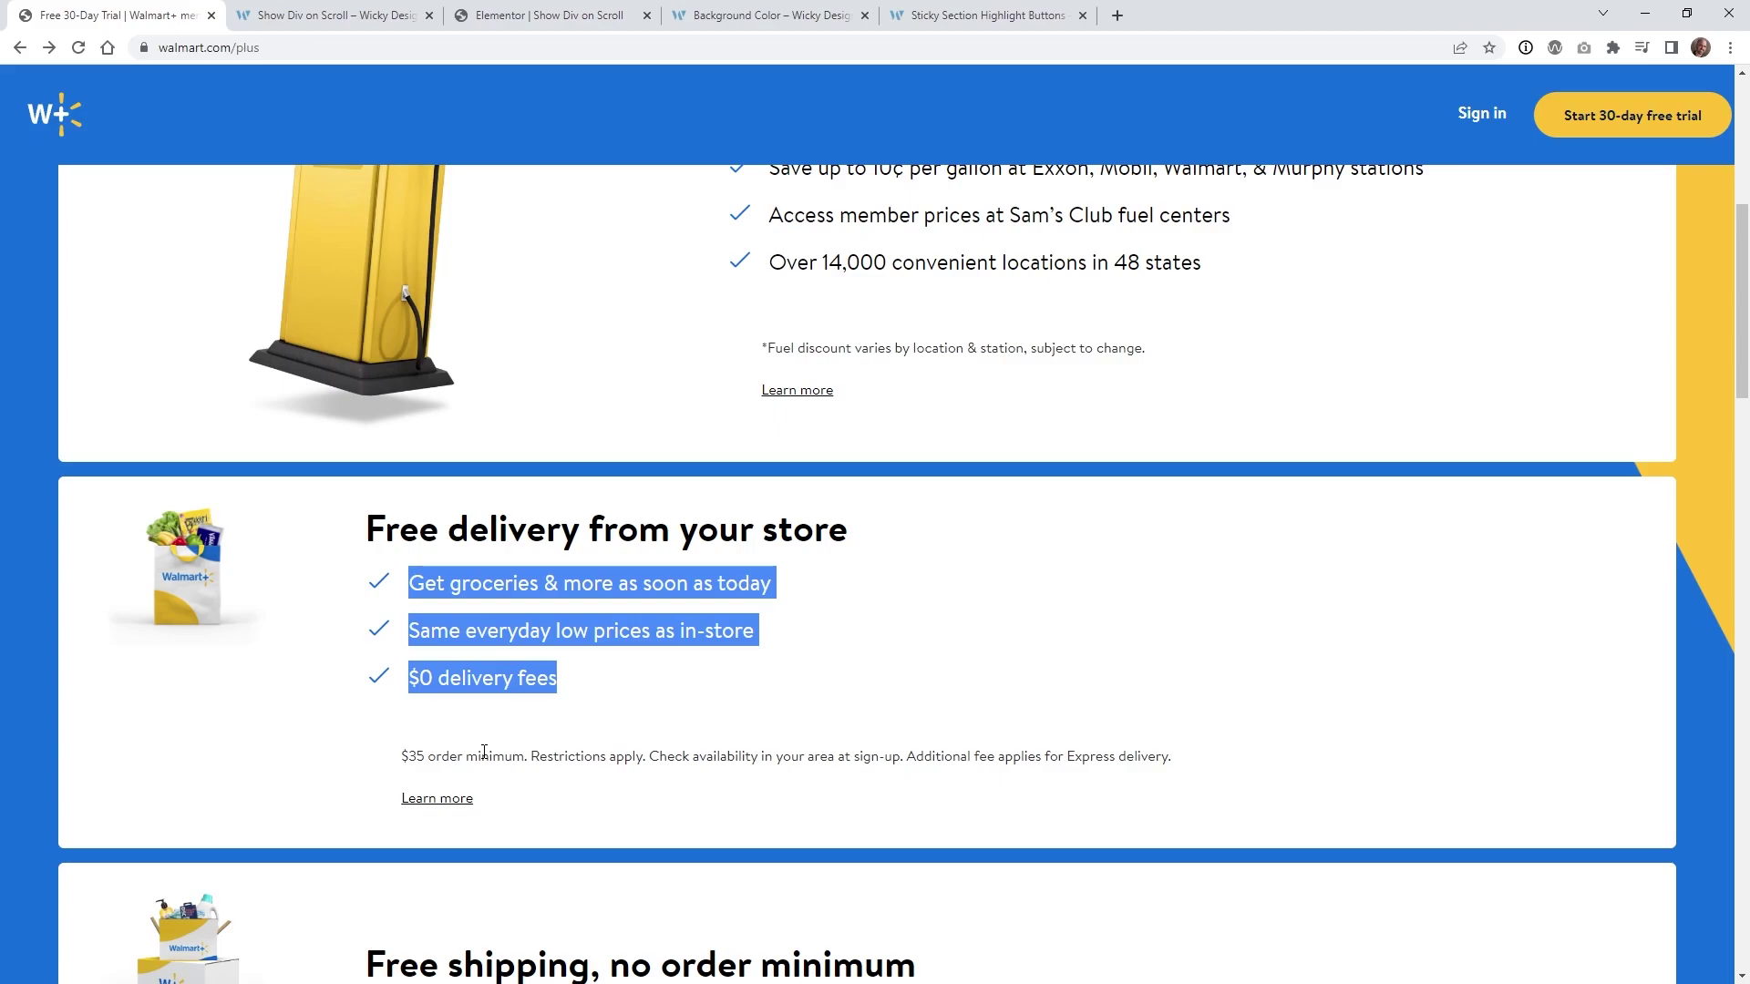
Step: Scroll the Walmart+ page to the Member-exclusive offer, then bring back the Background Color demo
scroll(902, 798, "down", 3)
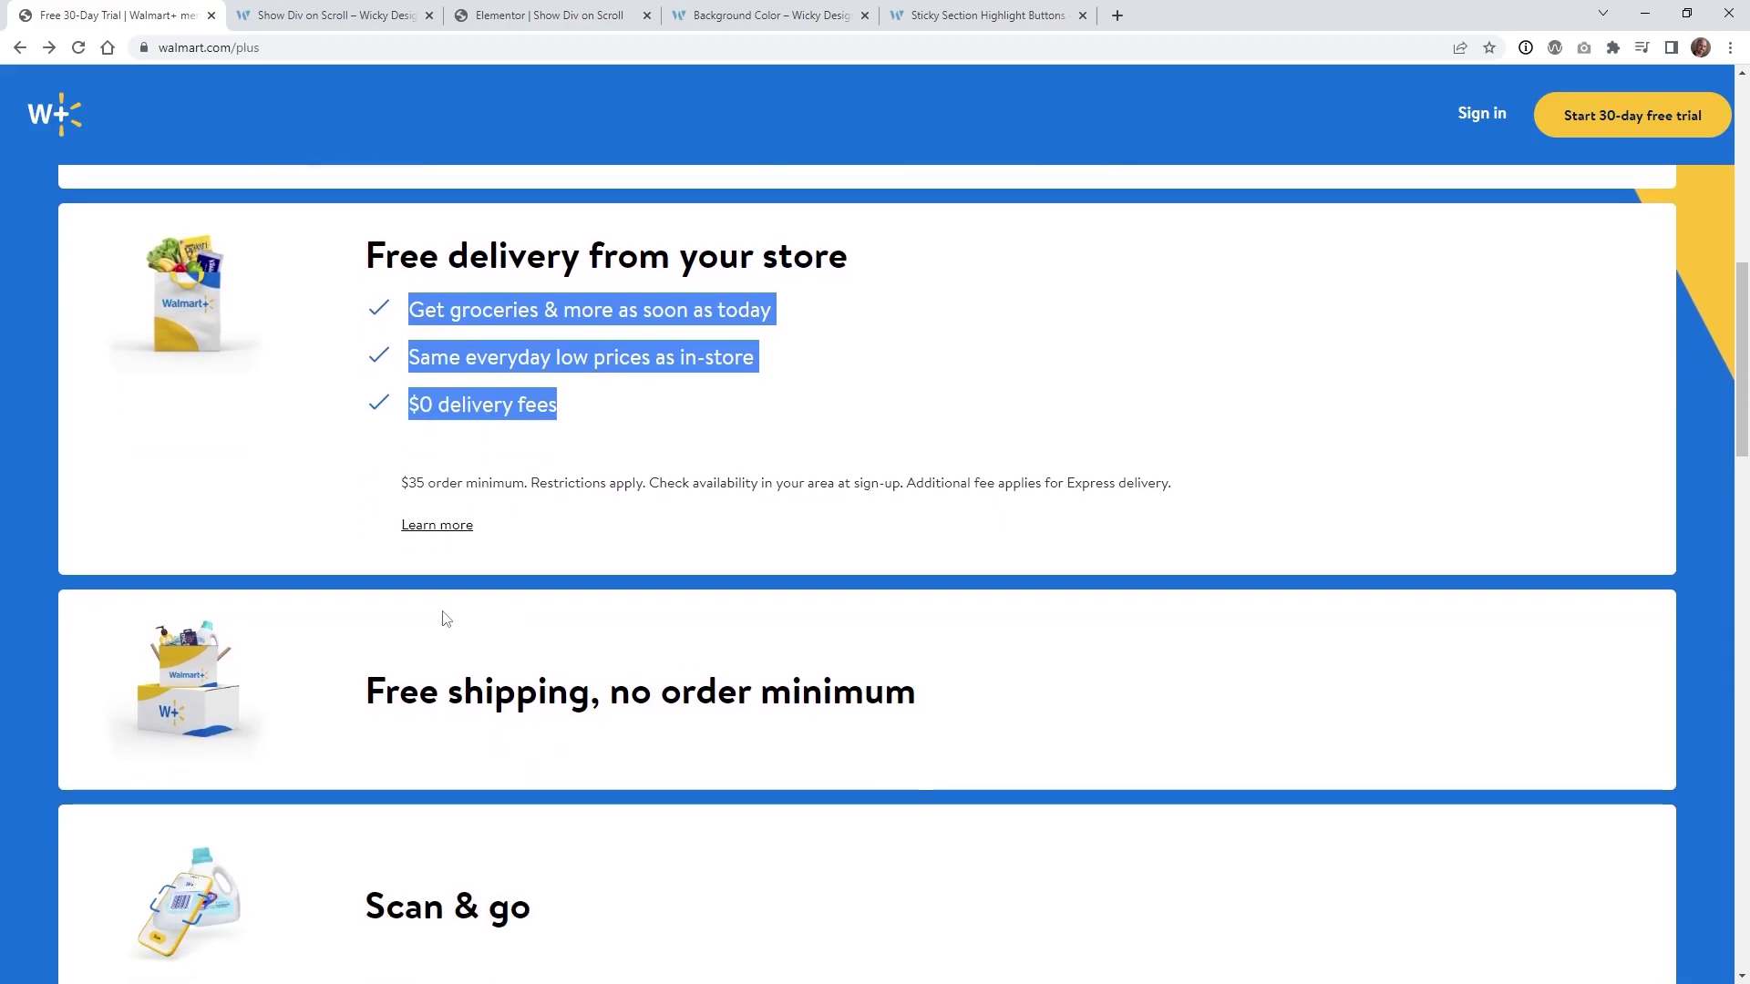
scroll(415, 602, "down", 2)
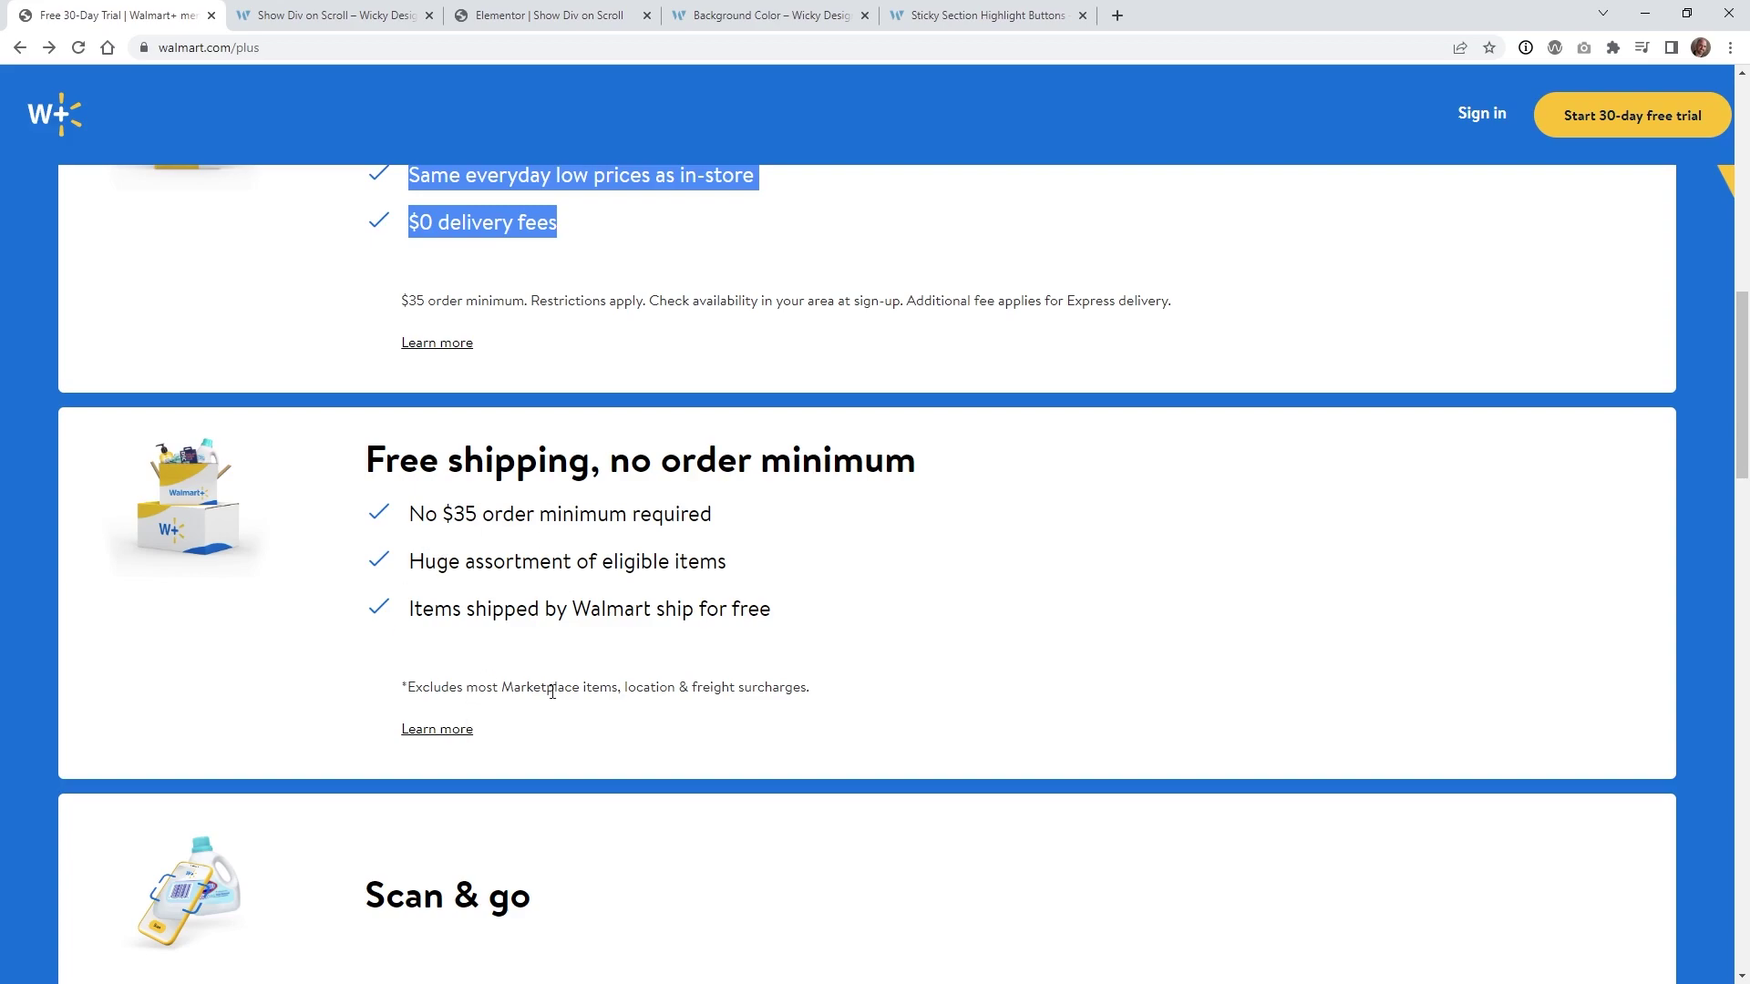
scroll(552, 693, "down", 4)
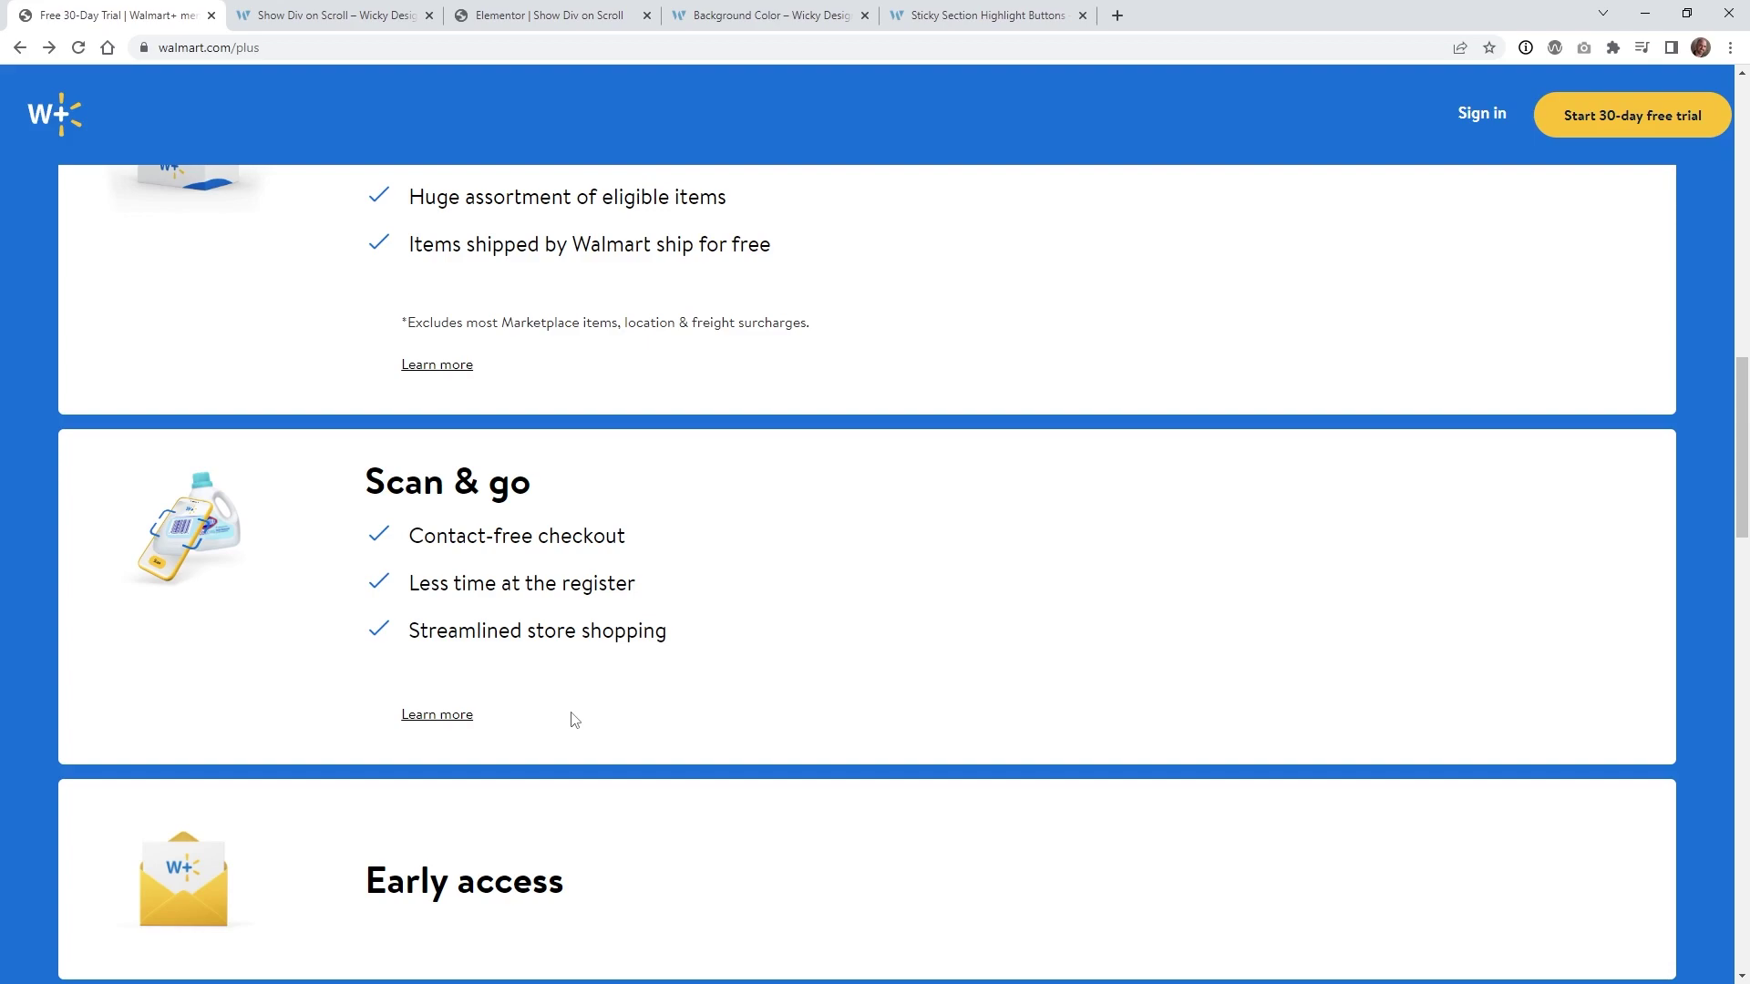
scroll(575, 720, "down", 4)
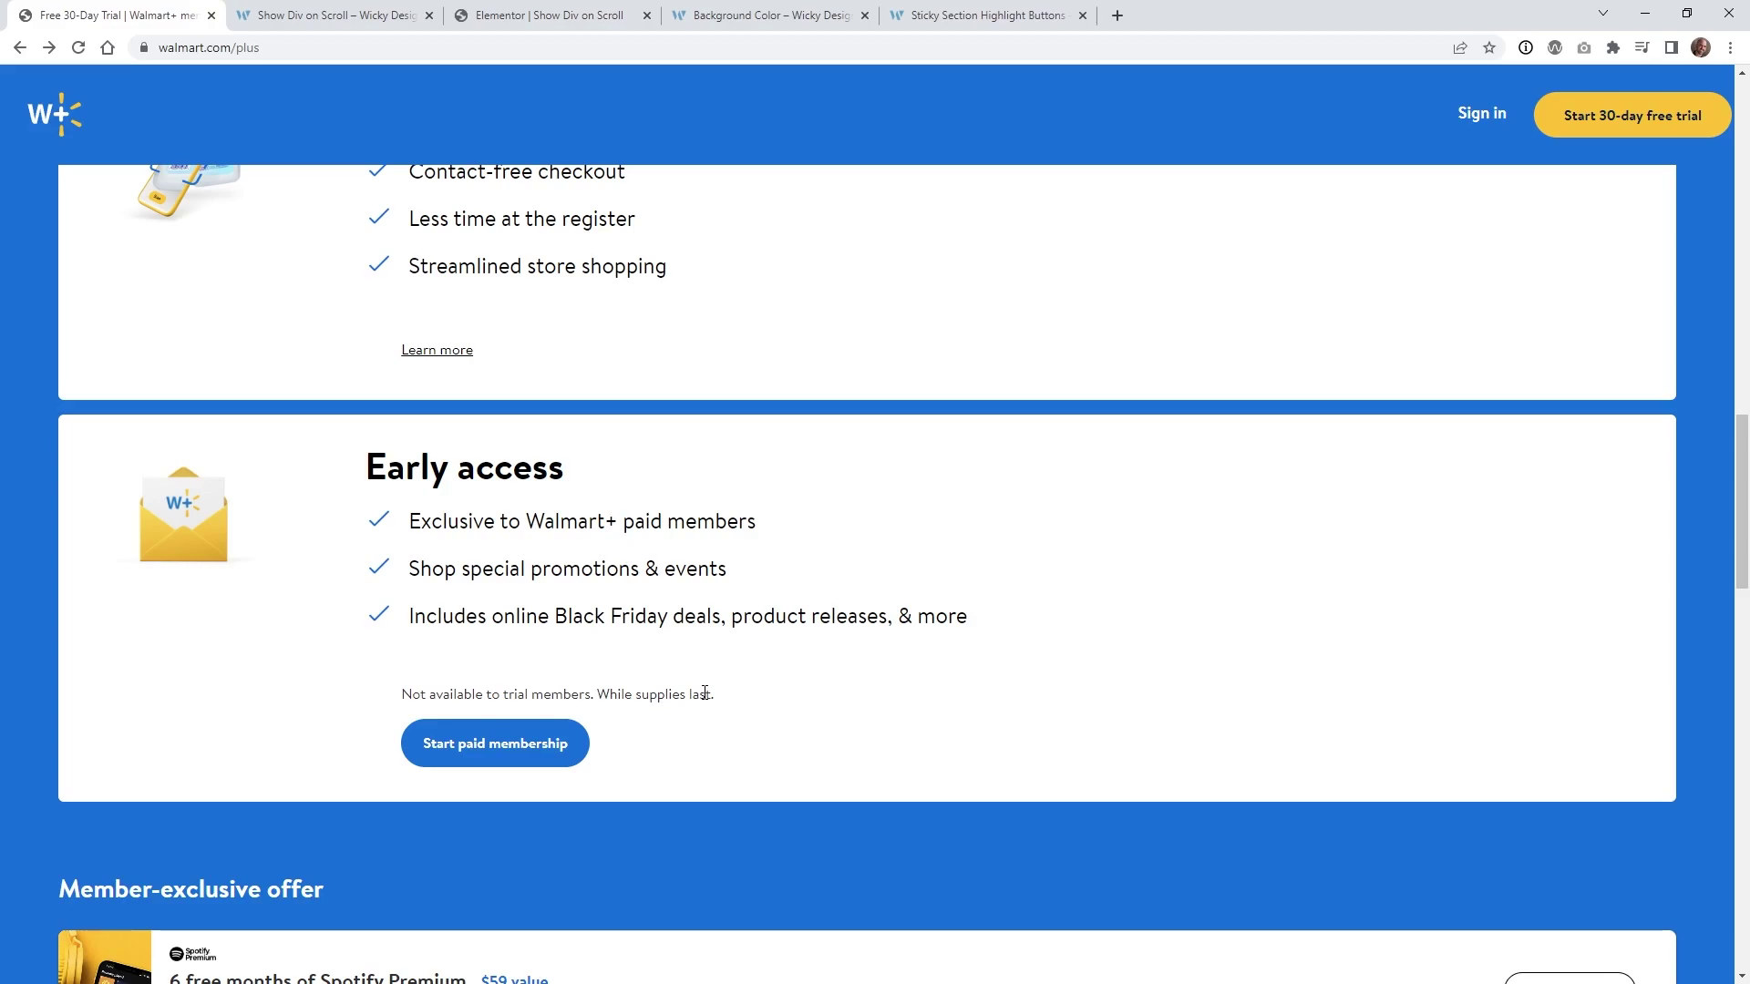
scroll(705, 693, "down", 1)
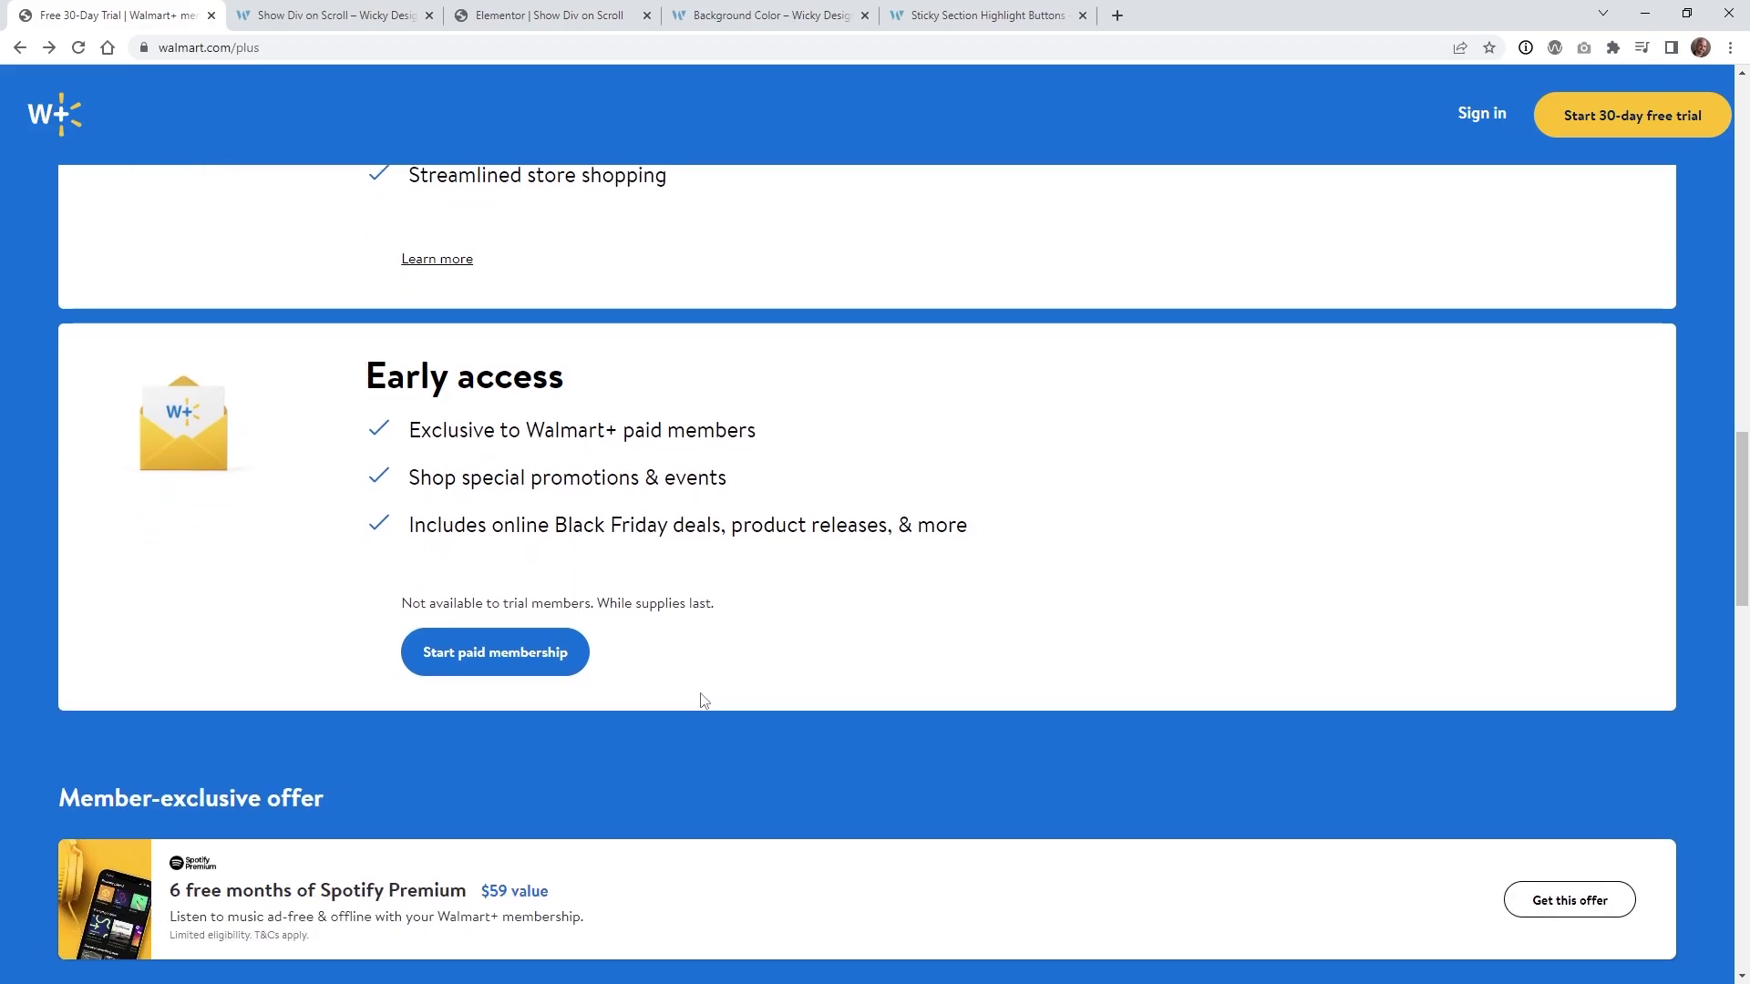
left_click(729, 8)
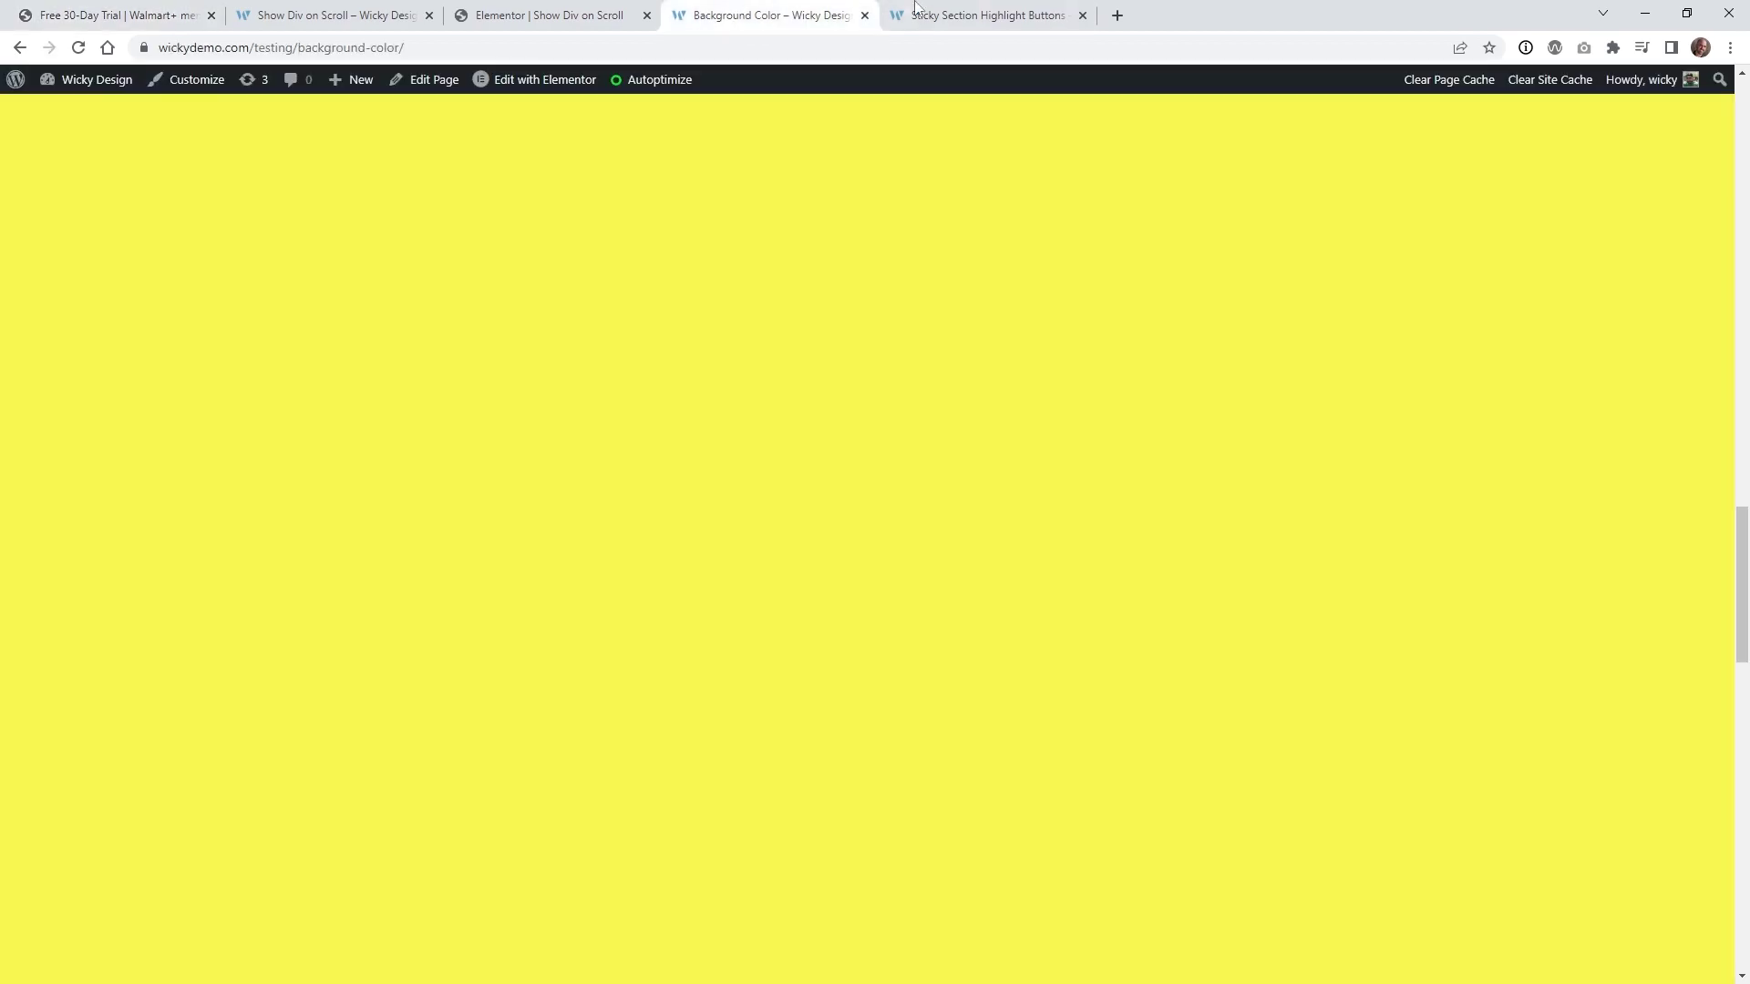